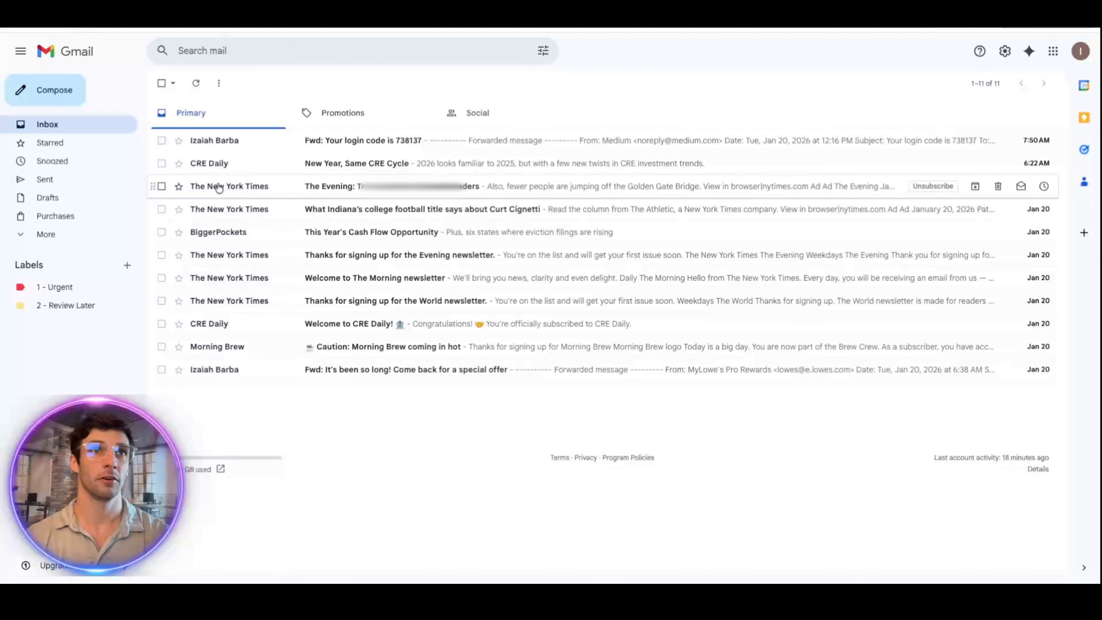
Step: Open The Evening newsletter and filter messages like it, matching list:(ne.nytimes.com)
click(313, 191)
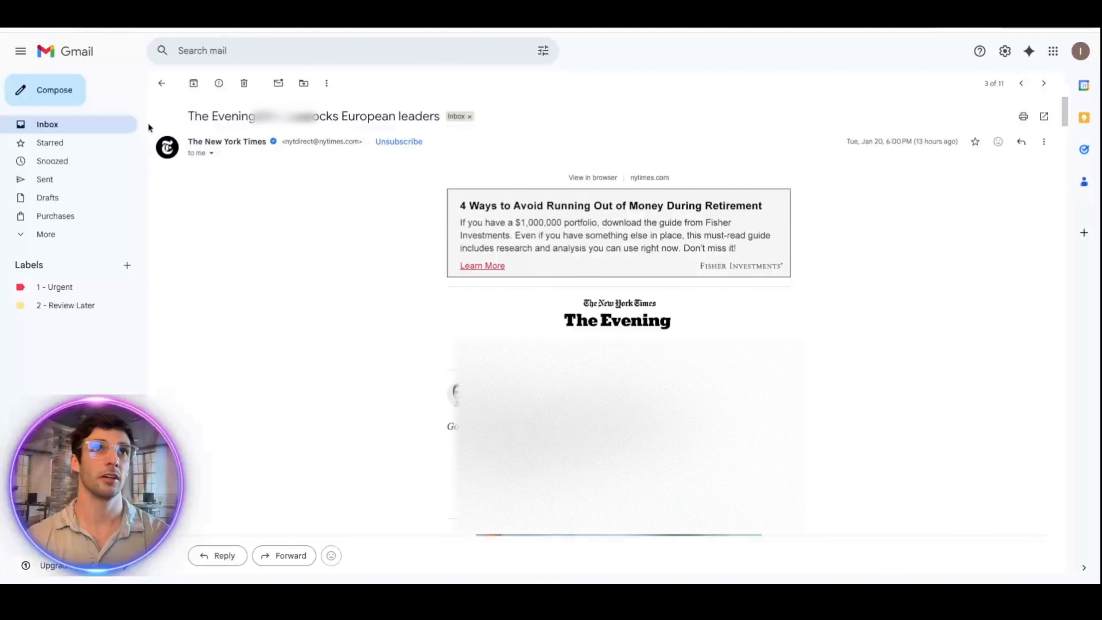
click(329, 83)
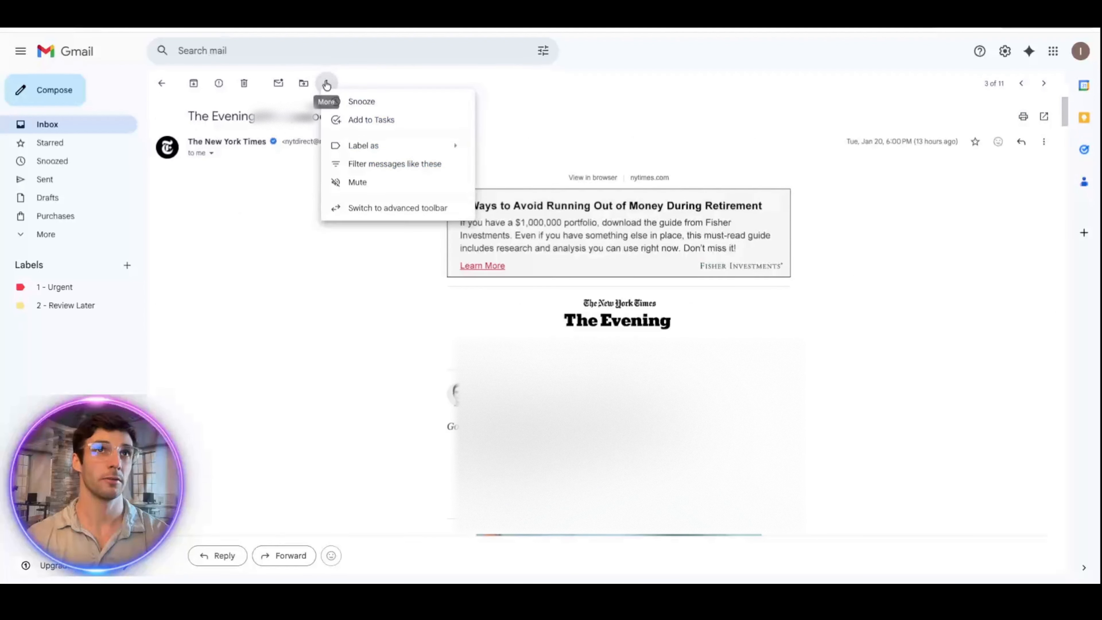
click(389, 165)
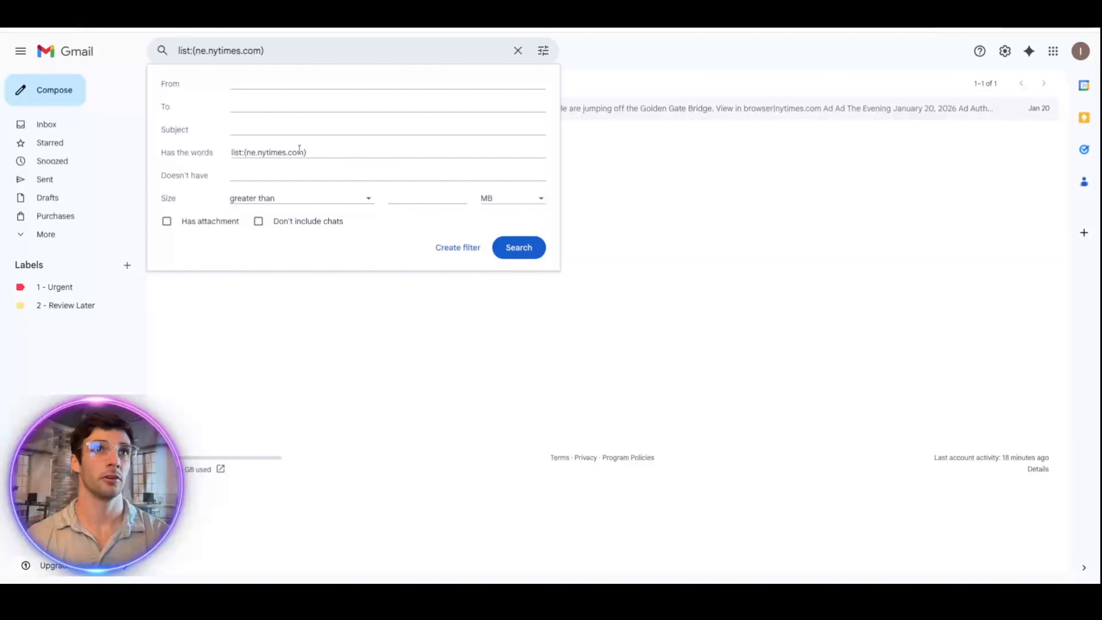
Step: Open the matching New York Times email, select its sender address and browse the Label as options
click(458, 115)
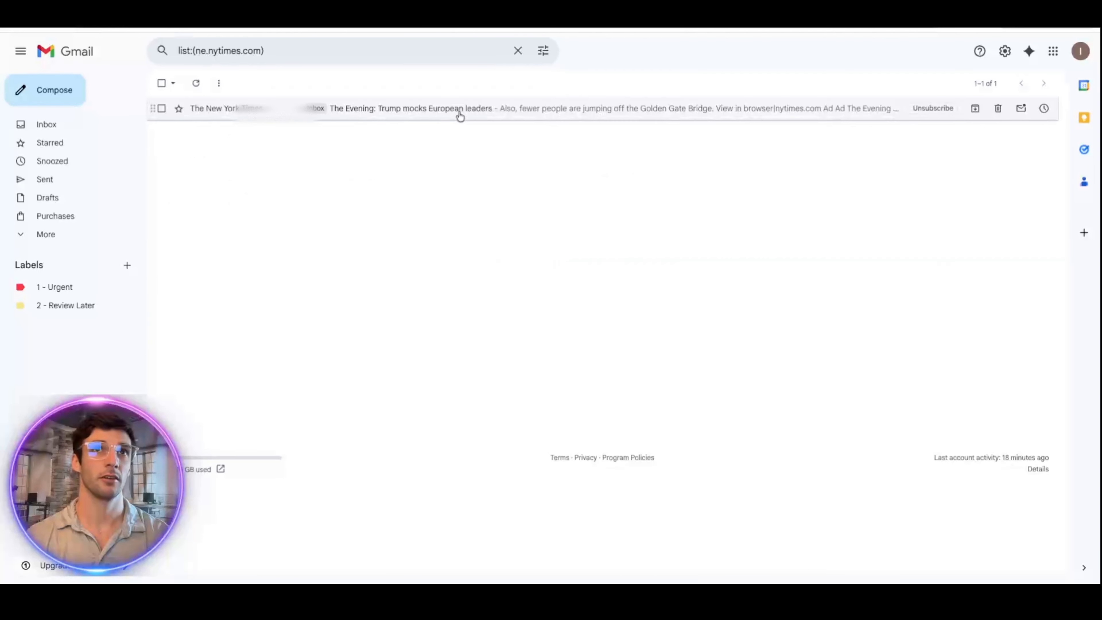
click(433, 111)
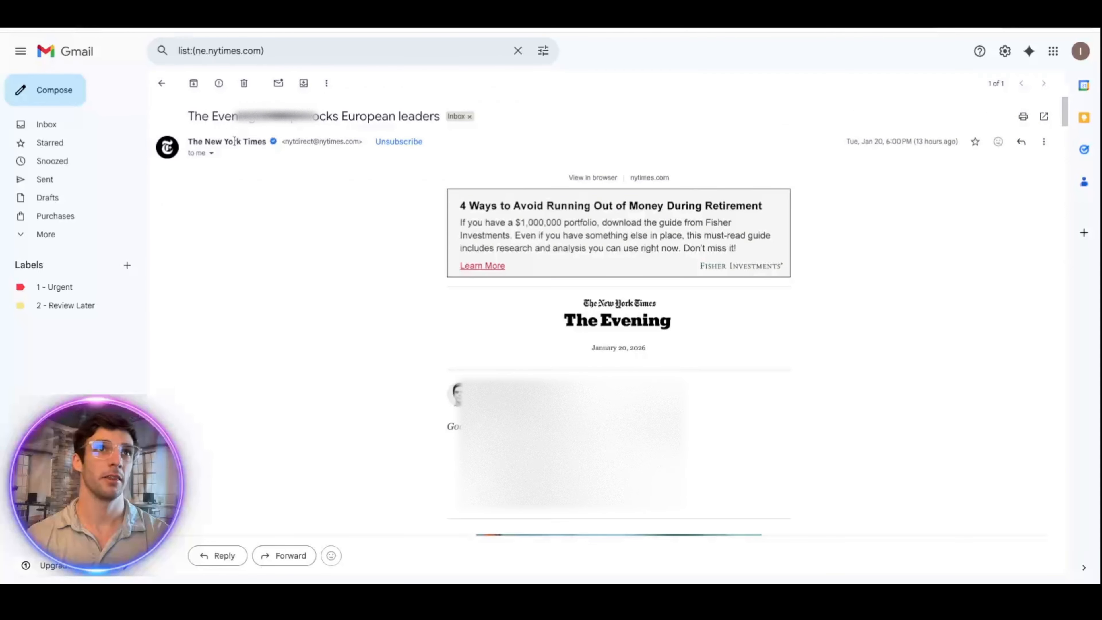
drag(288, 142, 358, 145)
key(ctrl+c)
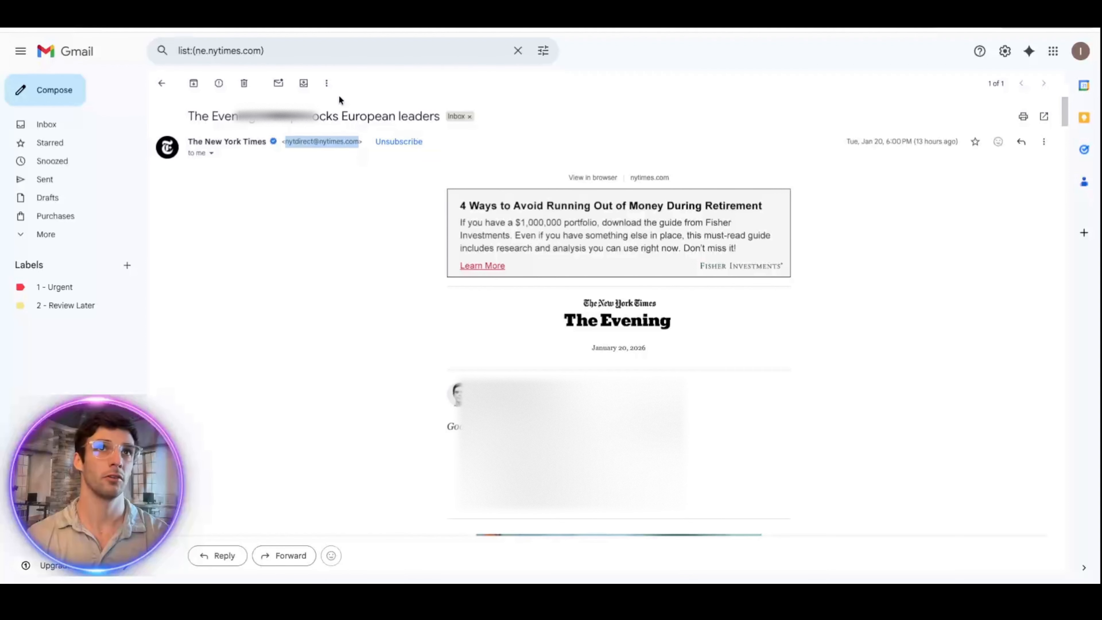
mouse_move(276, 142)
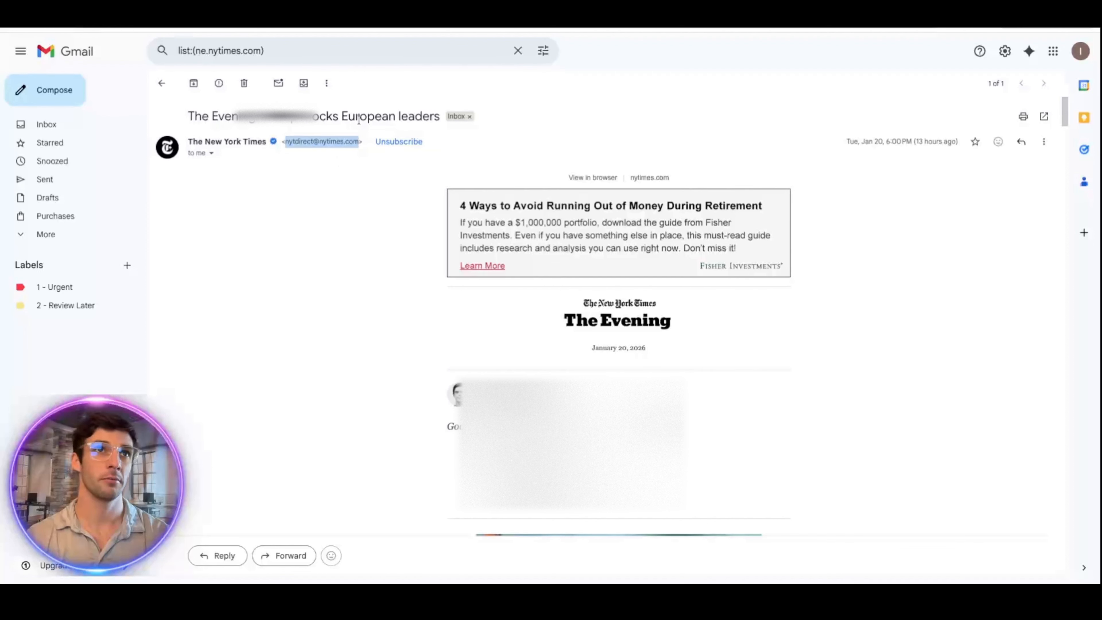
click(326, 83)
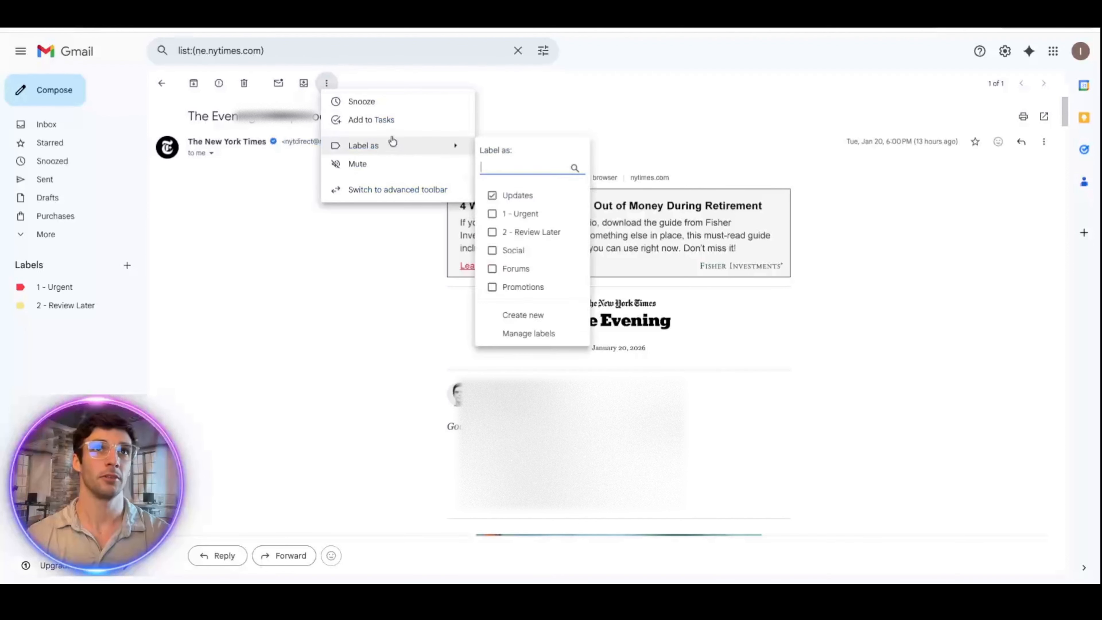
click(287, 94)
Step: Return to the inbox, reopen The Evening newsletter and show its More actions
click(161, 83)
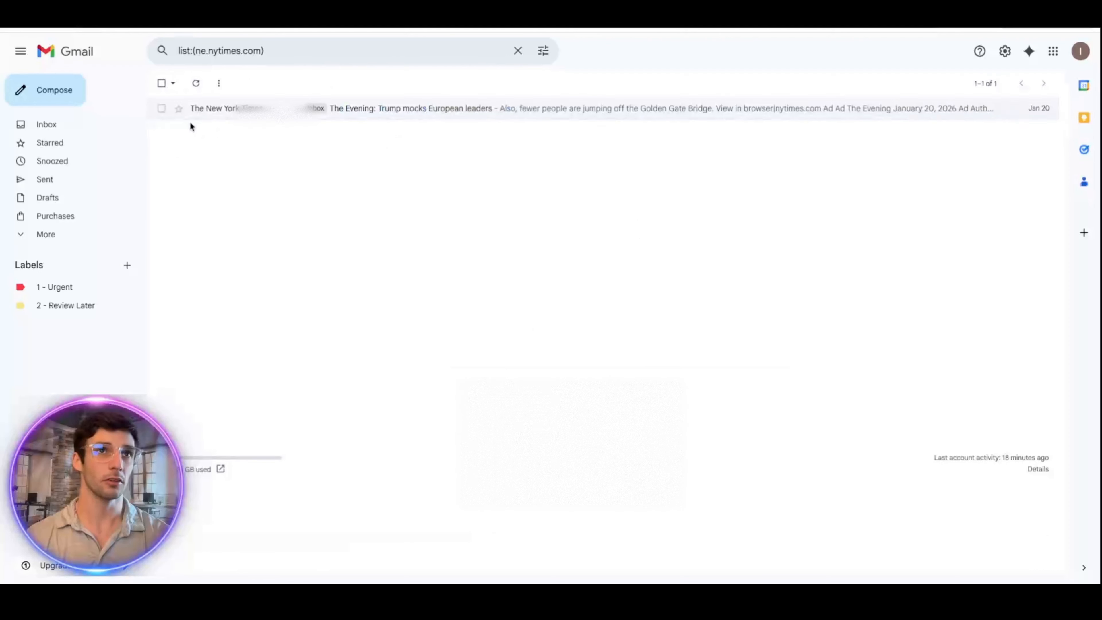
click(236, 112)
click(112, 126)
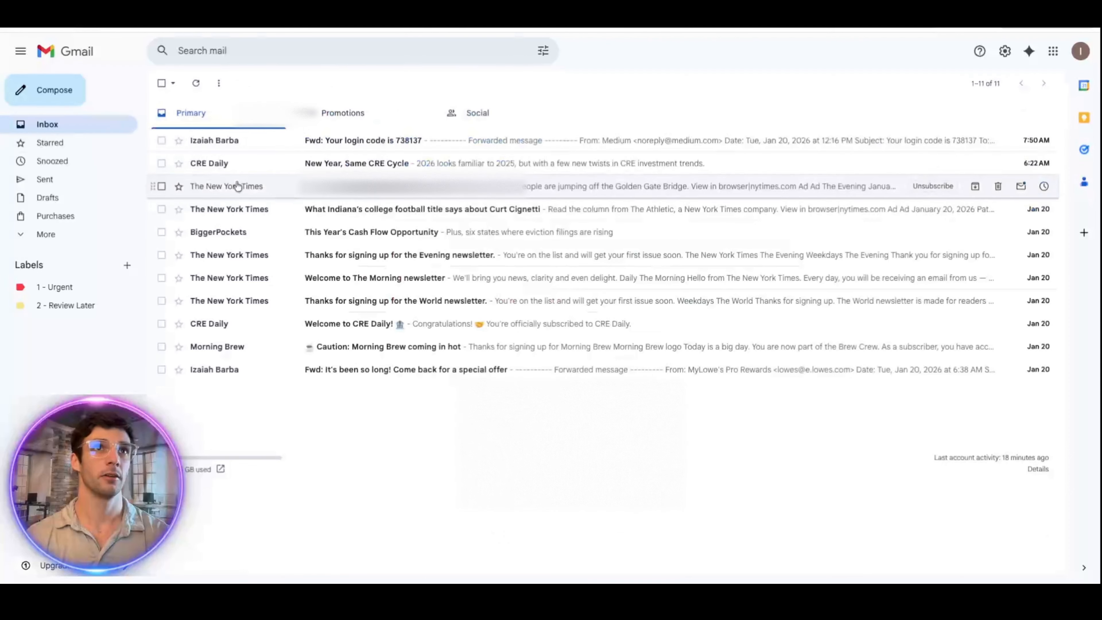
click(237, 184)
click(327, 83)
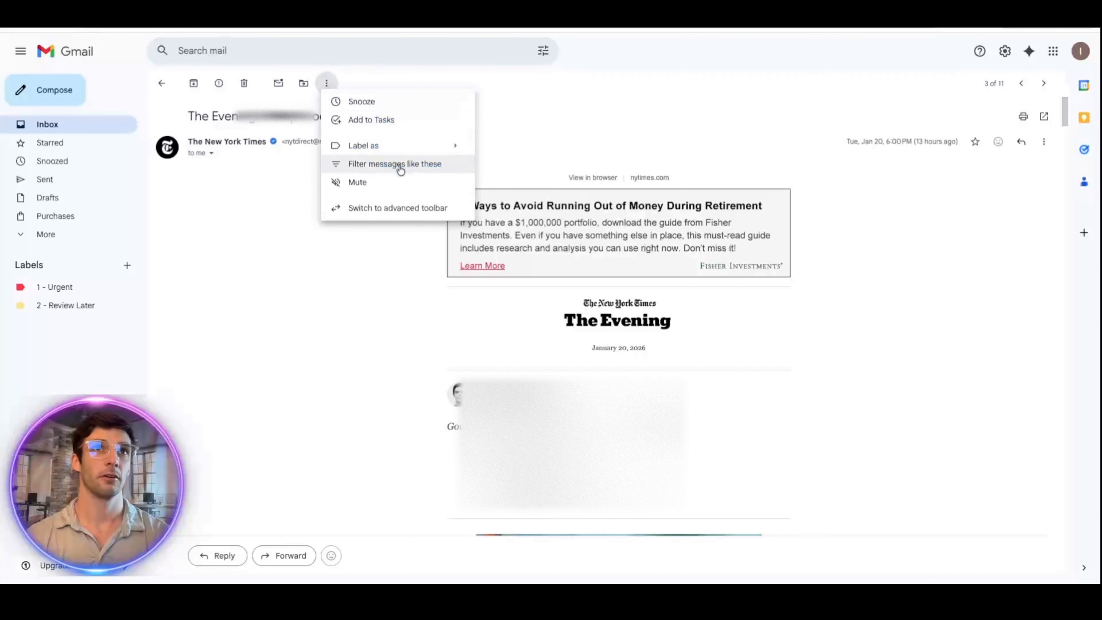
Step: Replace the list:(ne.nytimes.com) criterion with the New York Times address in From and continue to actions
click(397, 164)
drag(315, 151, 227, 152)
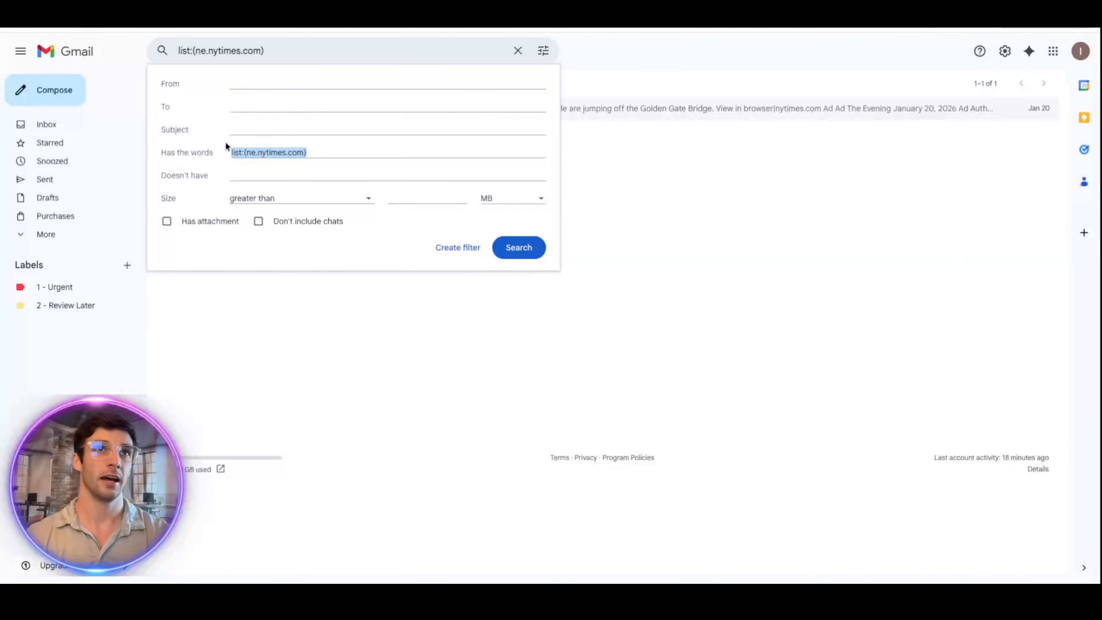
key(BackSpace)
key(ctrl+v)
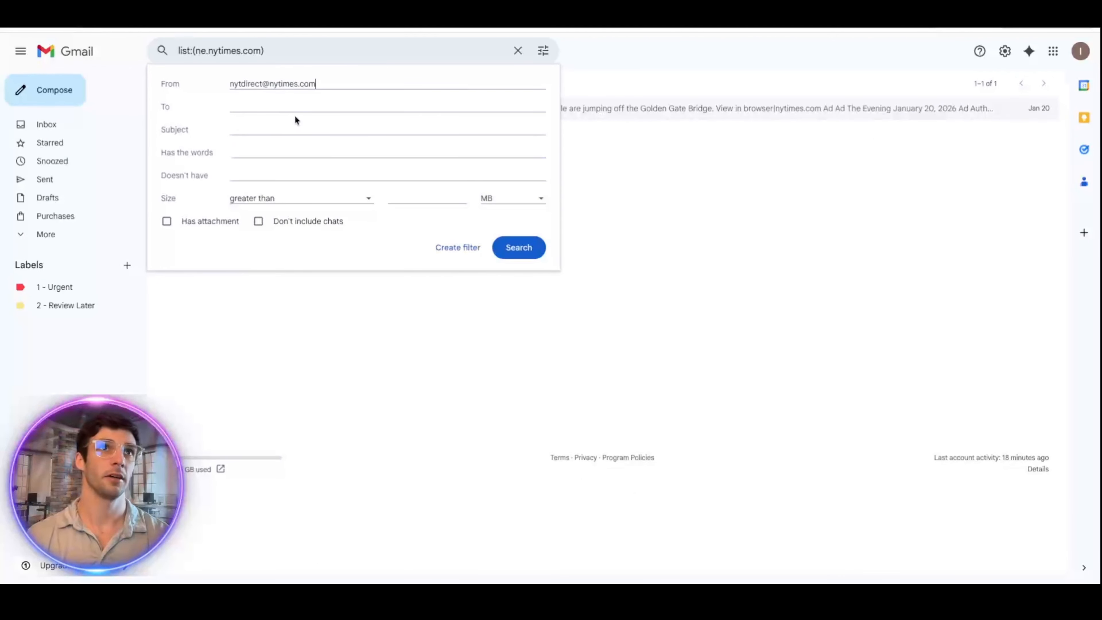
click(320, 114)
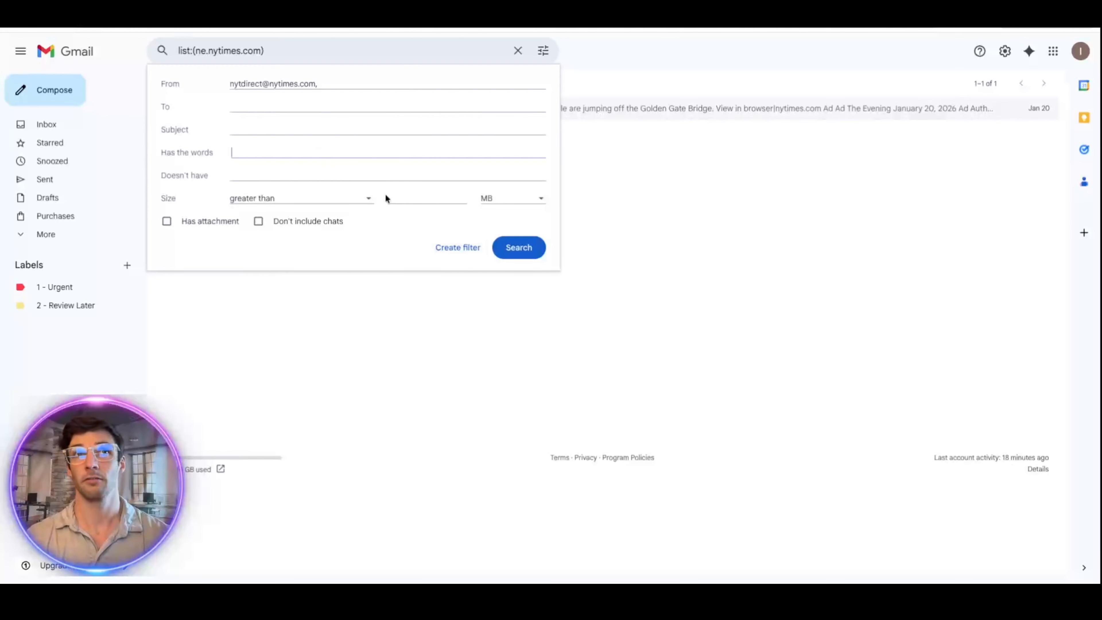
click(457, 247)
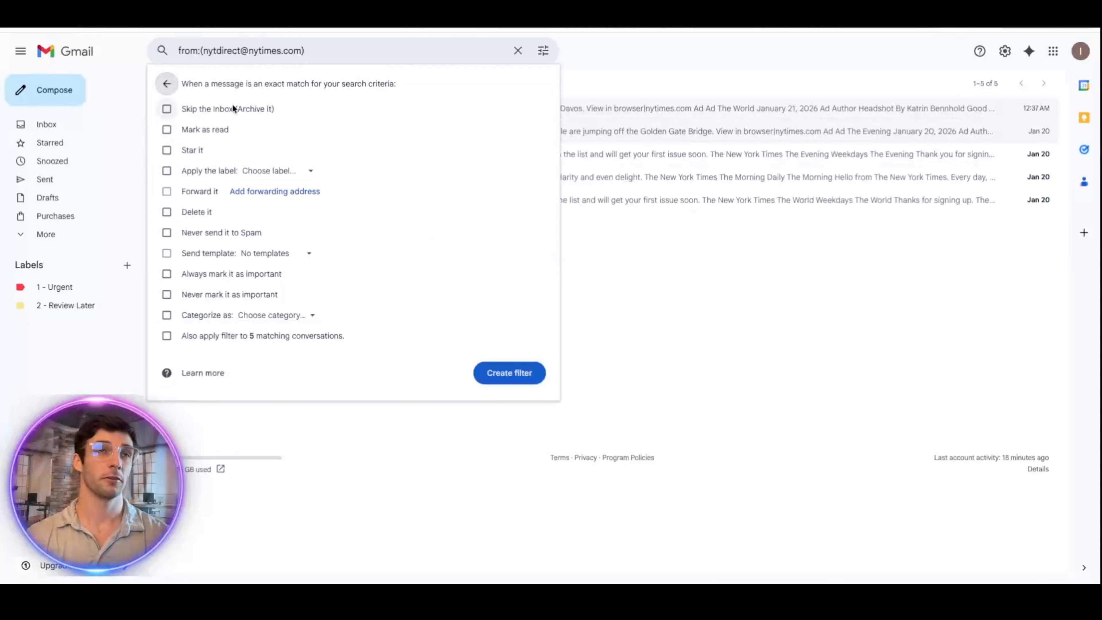
Step: Have the filter mark matches as read, leaving Skip the Inbox and the 1 - Urgent label unticked
click(183, 108)
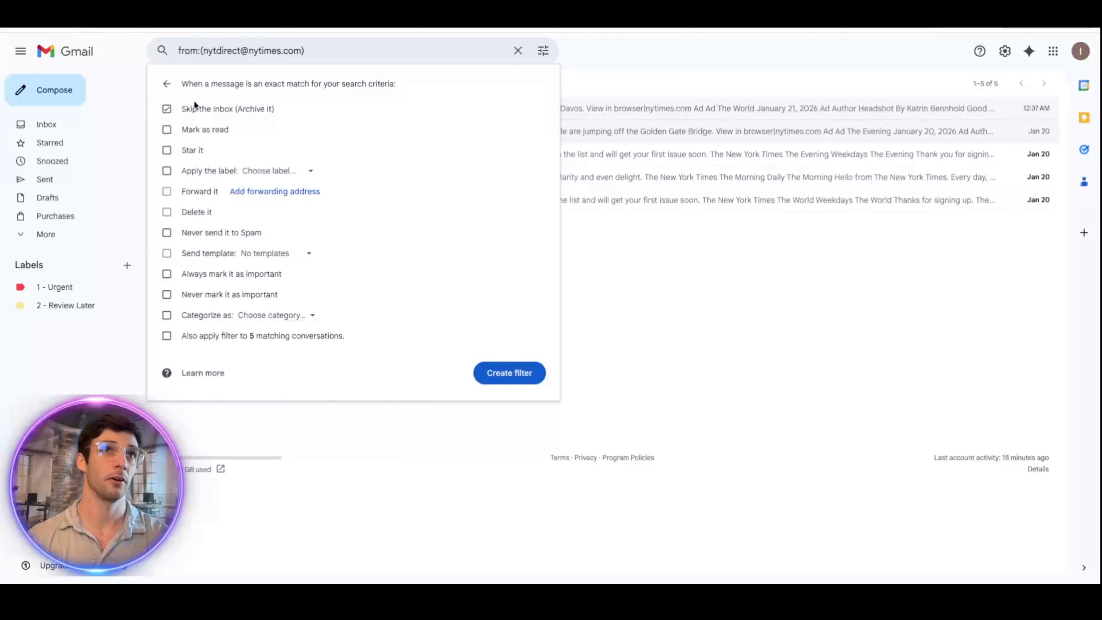
click(190, 111)
click(190, 129)
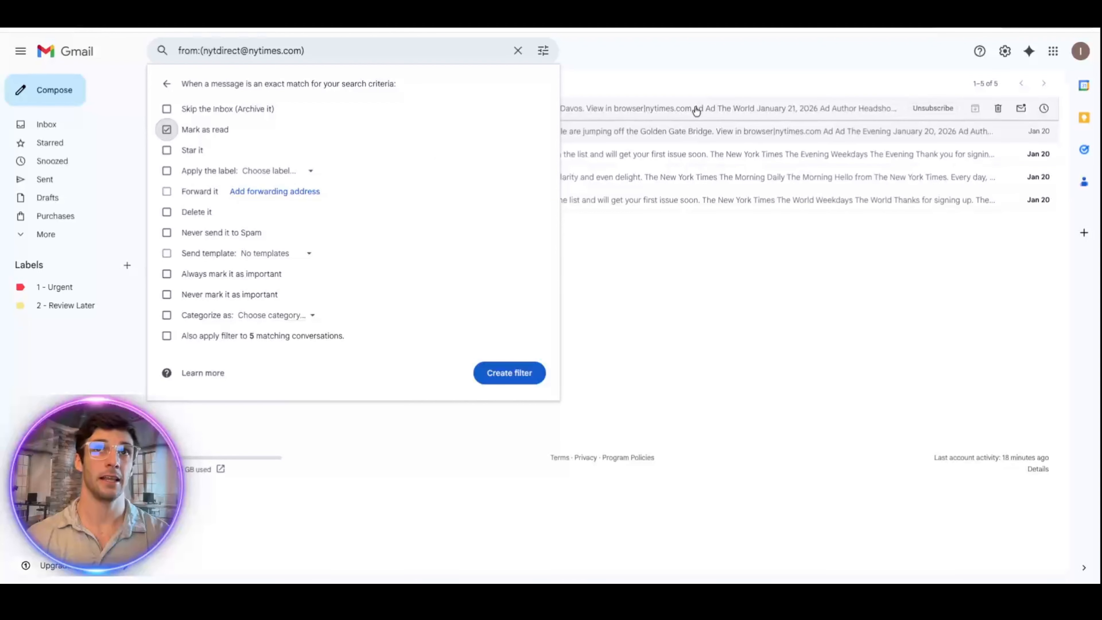
click(271, 172)
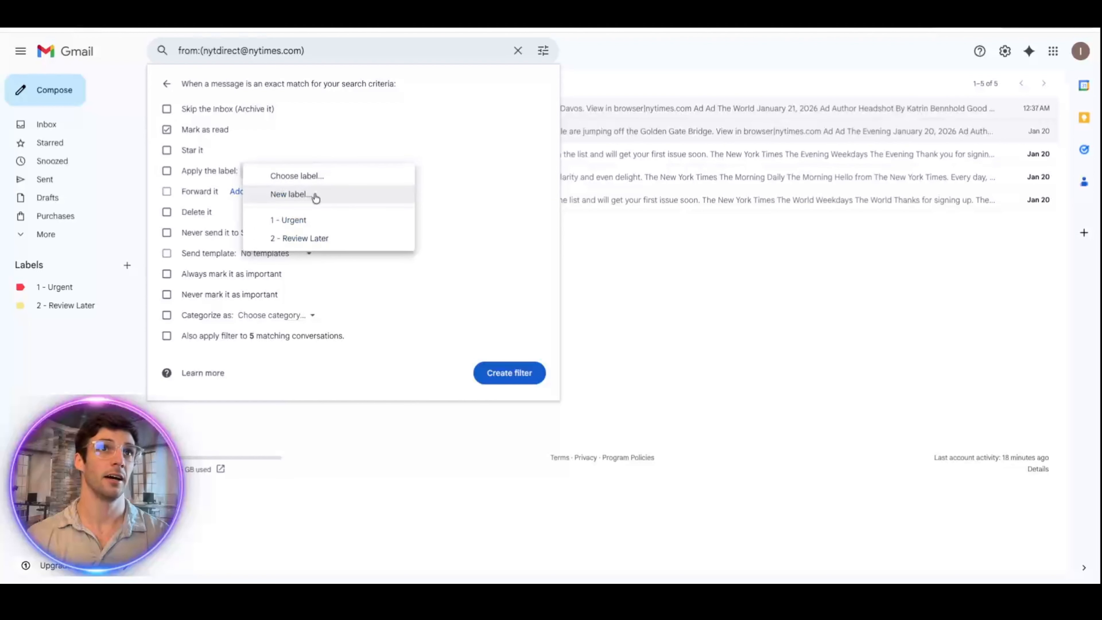
click(314, 219)
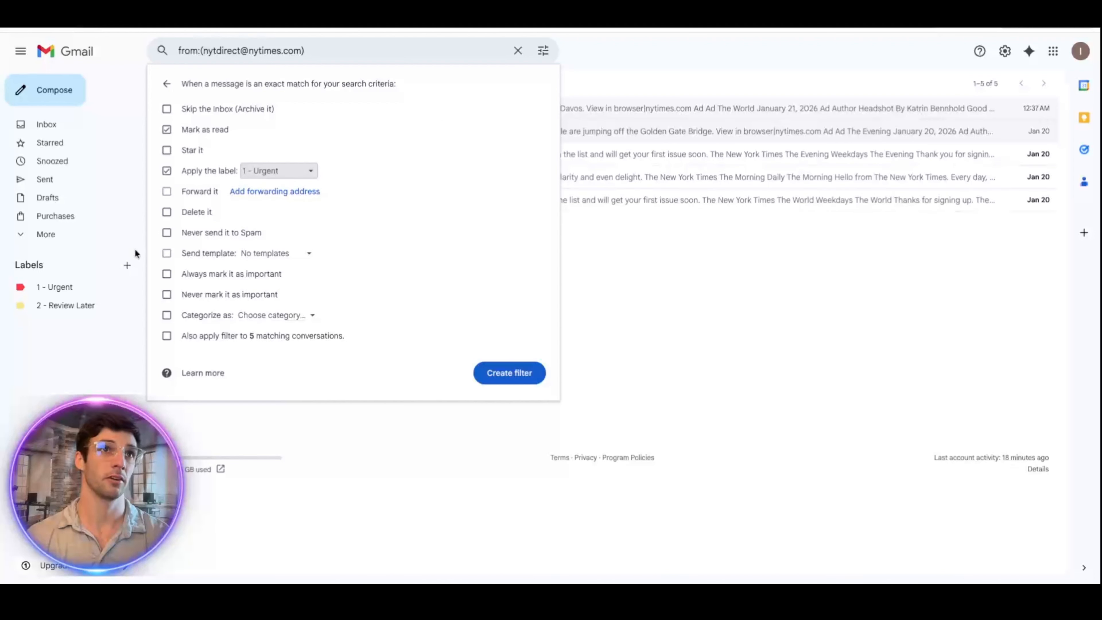
click(187, 171)
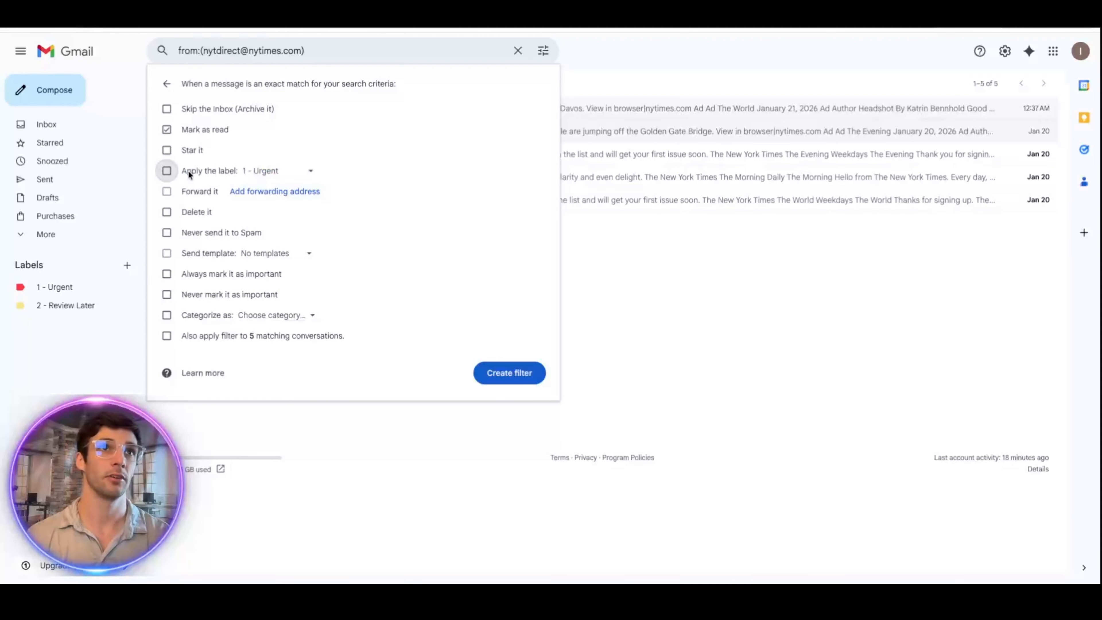
click(668, 254)
Step: Go back to the full Primary inbox via Inbox in the sidebar
click(112, 126)
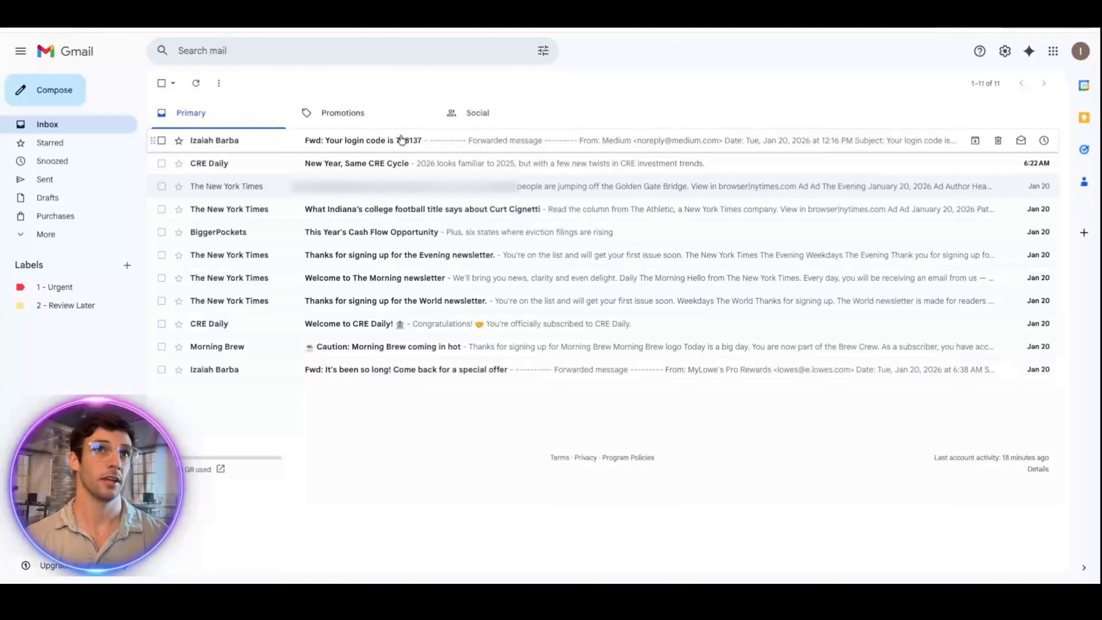
Step: Start a filter from the forwarded Medium login-code email, clearing its prefilled sender address
click(458, 146)
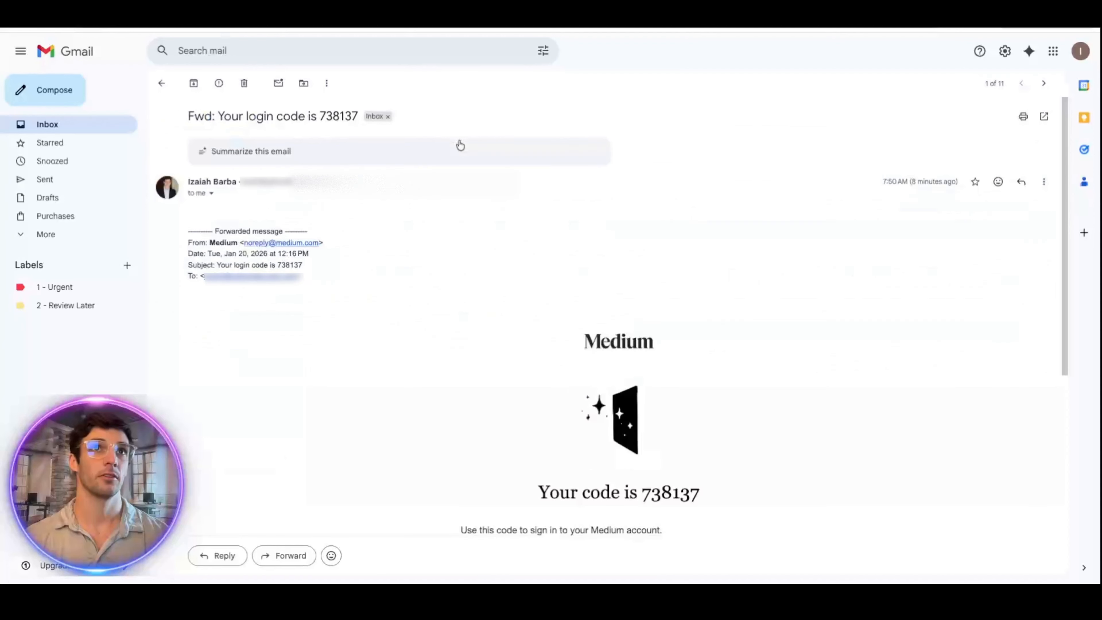
click(327, 84)
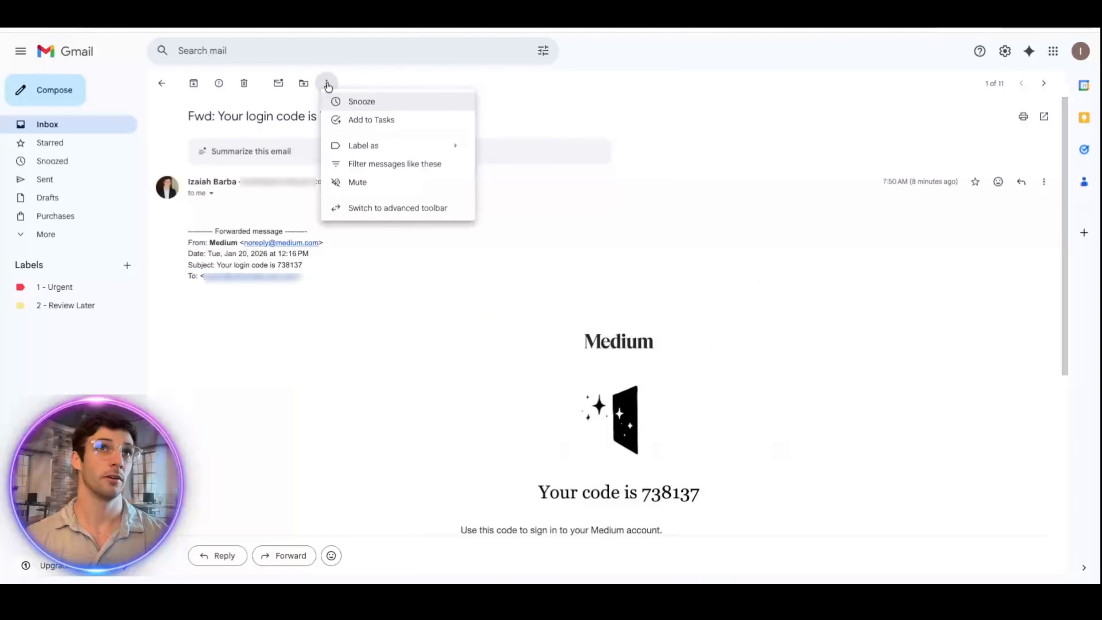
click(382, 165)
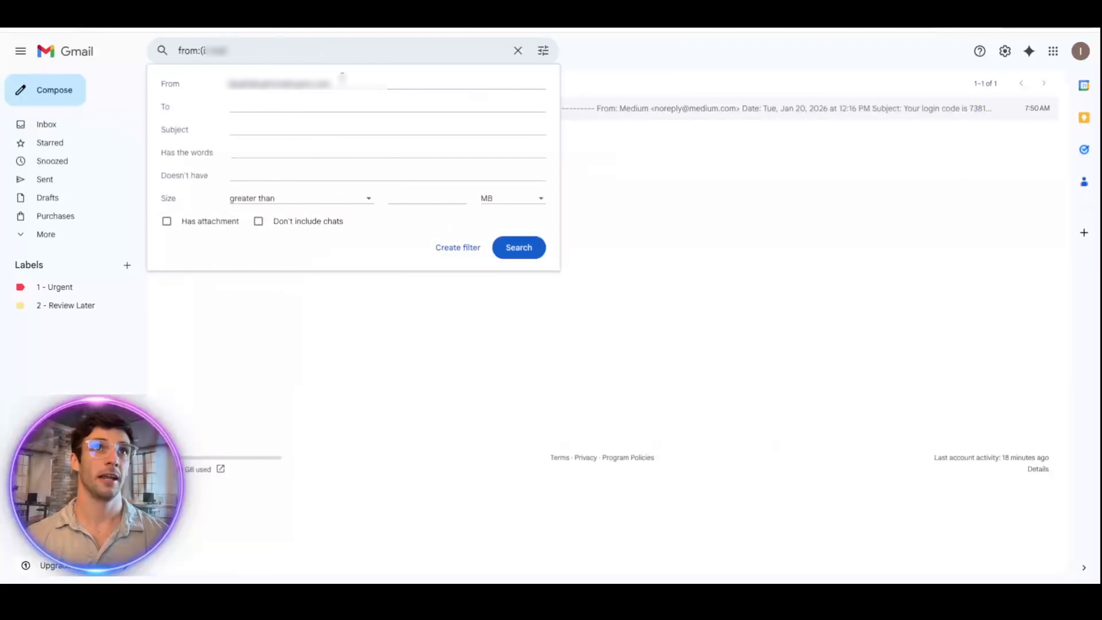
drag(210, 85, 352, 86)
key(BackSpace)
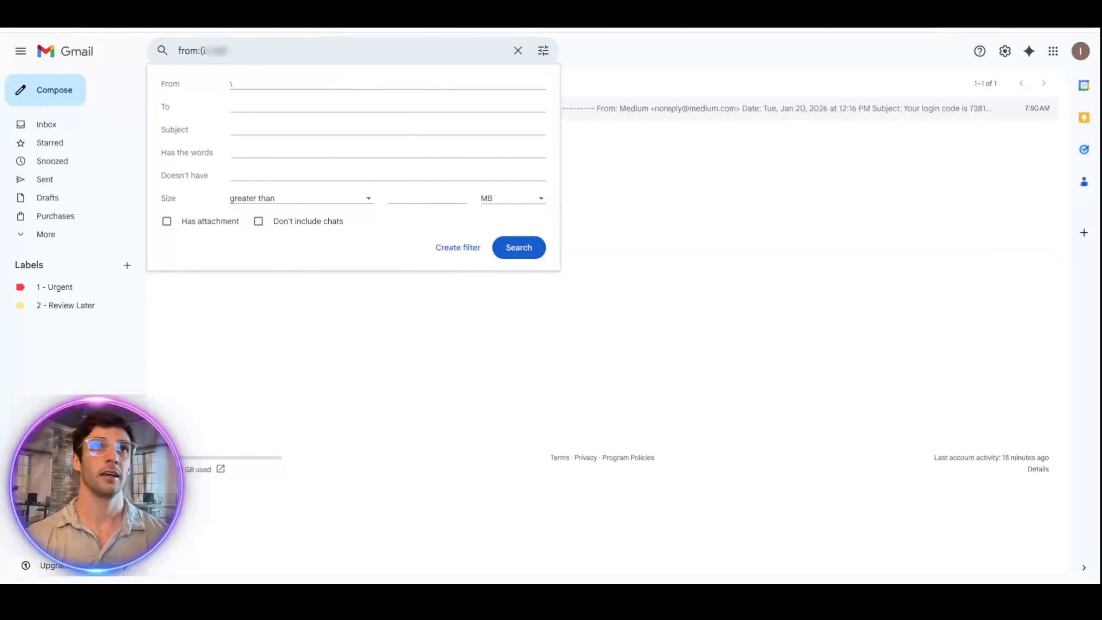
click(635, 258)
click(499, 117)
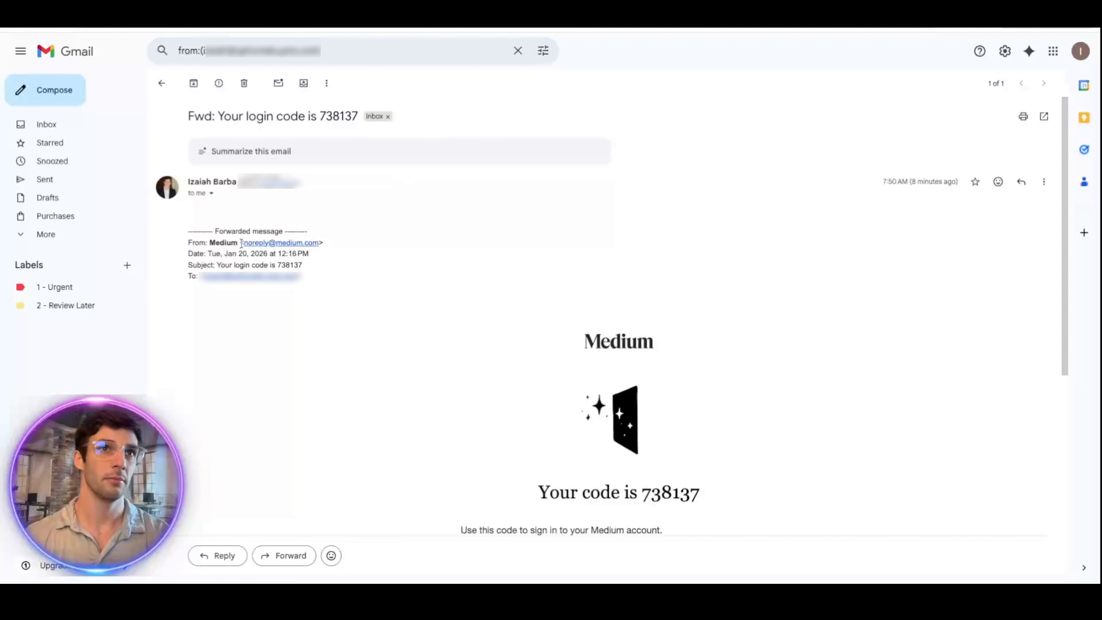
mouse_move(246, 244)
mouse_down()
mouse_move(300, 246)
mouse_move(244, 243)
mouse_up()
click(362, 189)
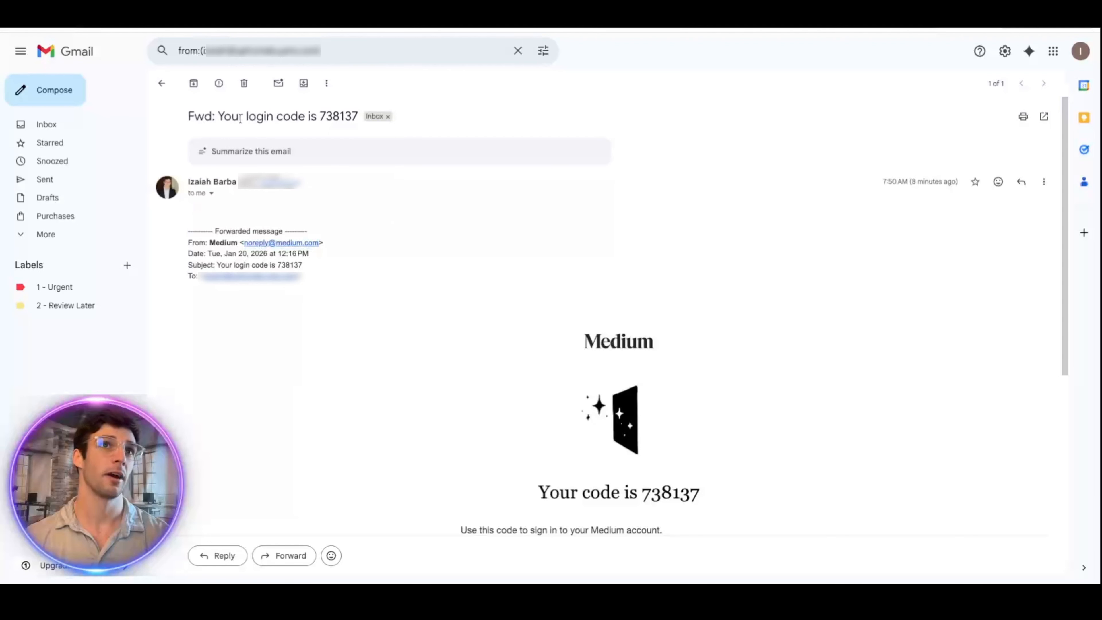
drag(217, 116, 305, 123)
key(ctrl+c)
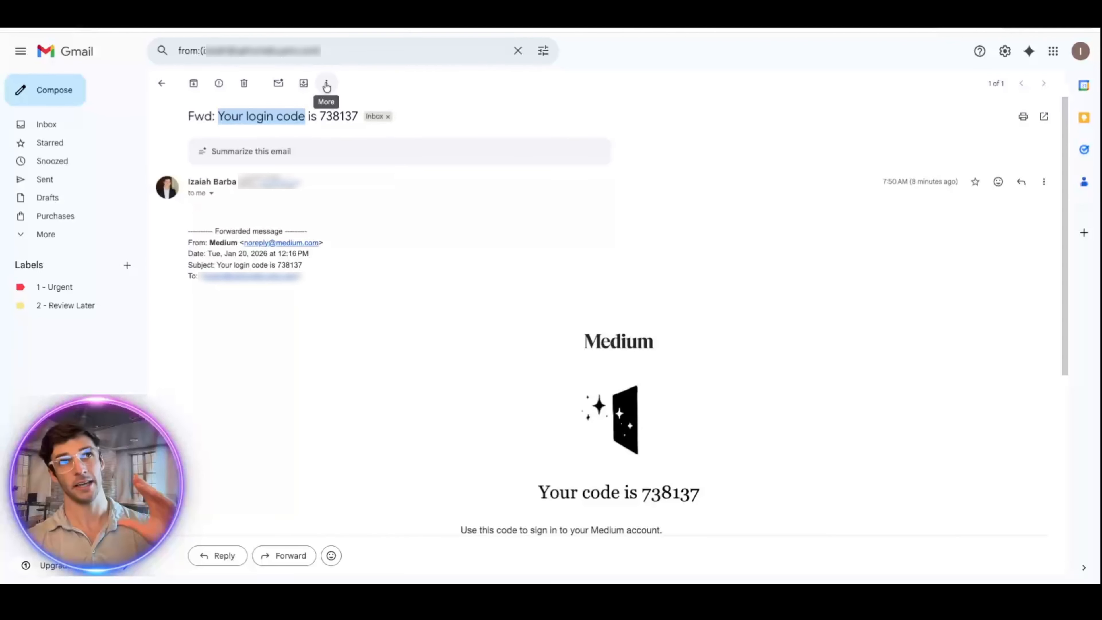
click(326, 85)
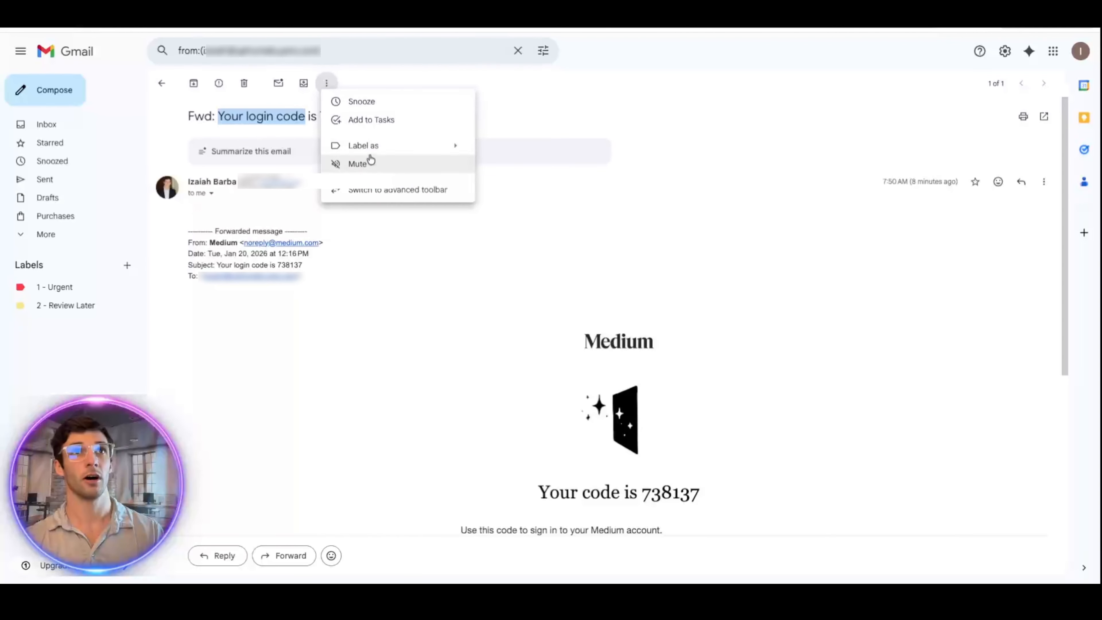
click(591, 168)
Step: Return to the inbox, reopen the forwarded login-code email and show its More actions
click(161, 83)
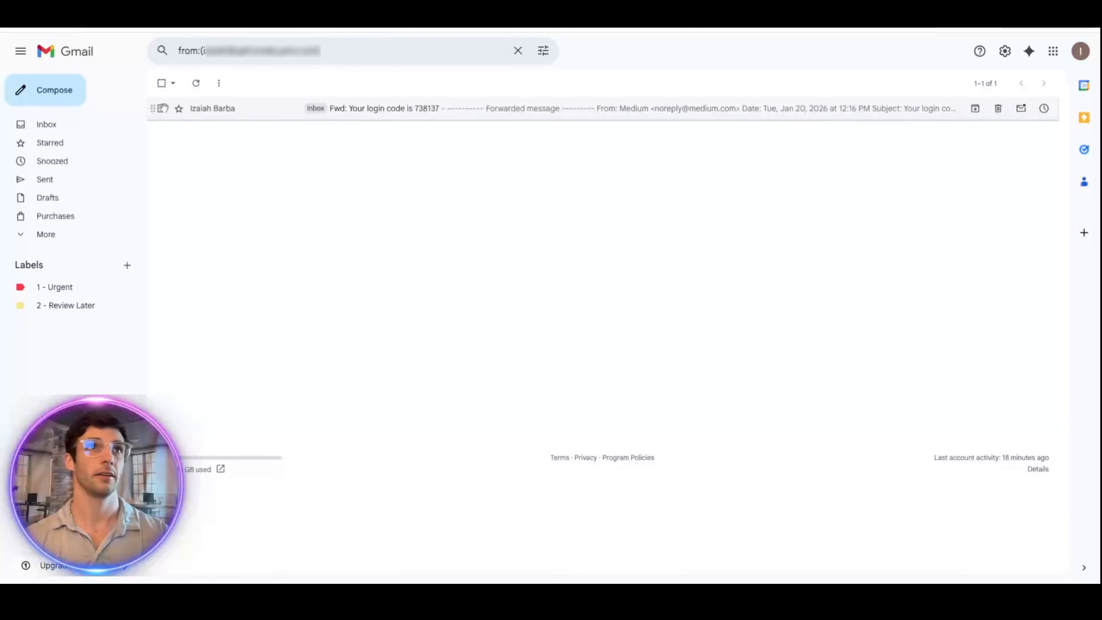
click(94, 123)
click(339, 140)
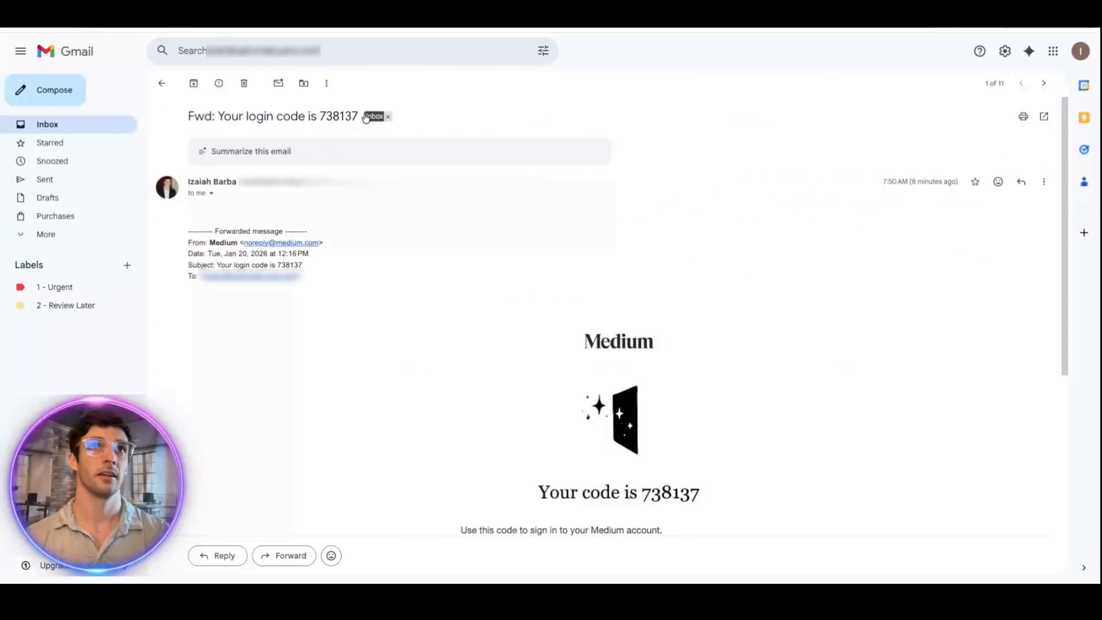
click(326, 83)
Step: Build a filter with no sender and Subject 'Your login code', then proceed to its actions
click(397, 165)
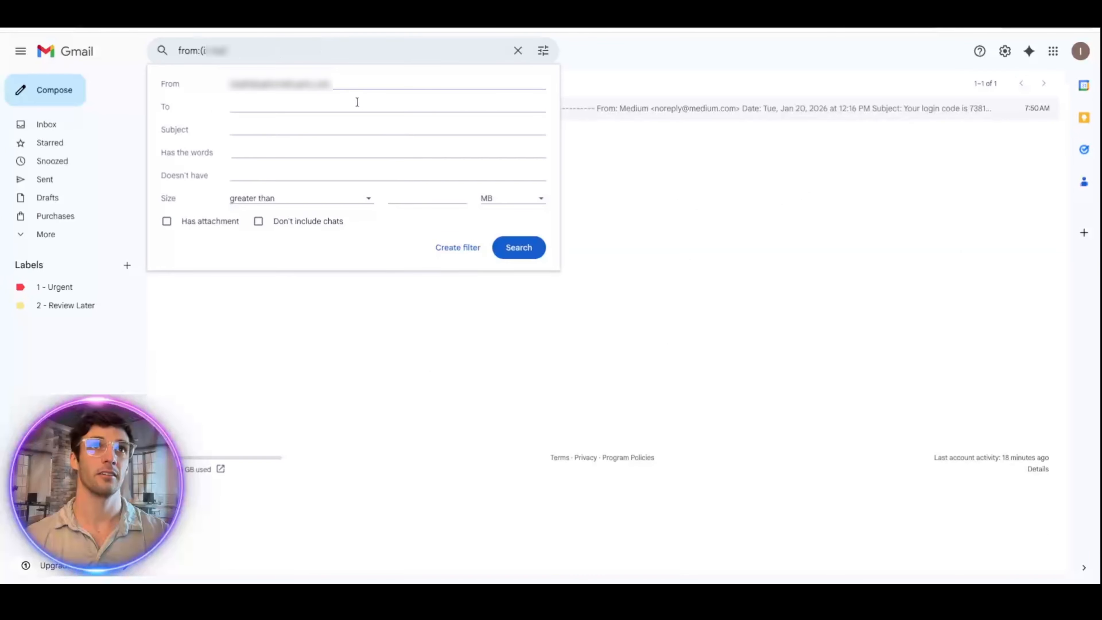
drag(343, 83, 214, 81)
key(BackSpace)
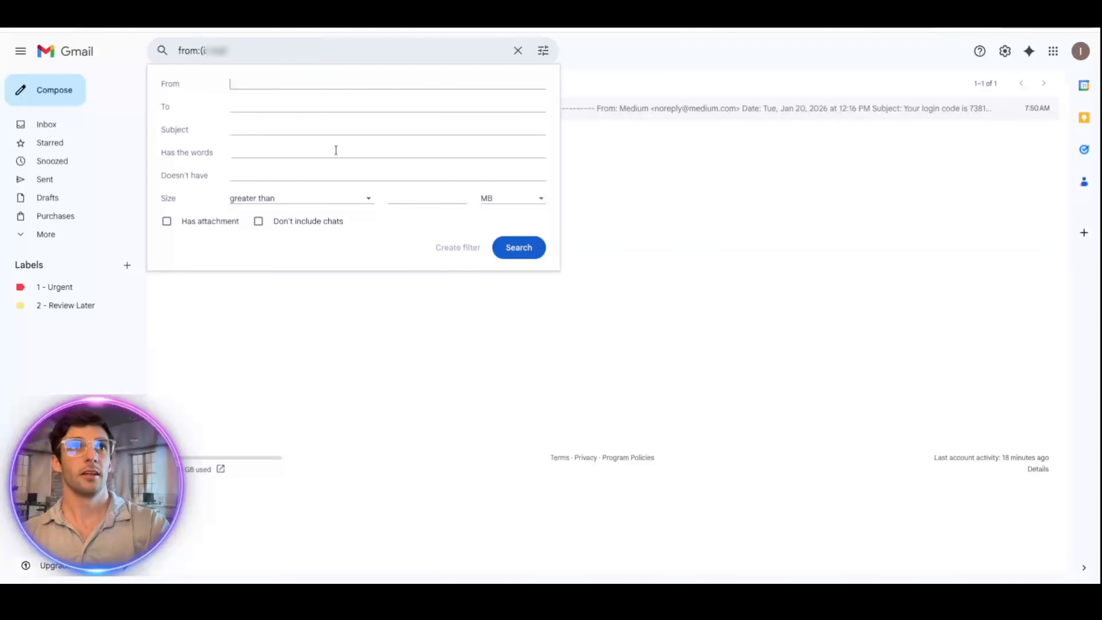
click(284, 147)
text(Your login code)
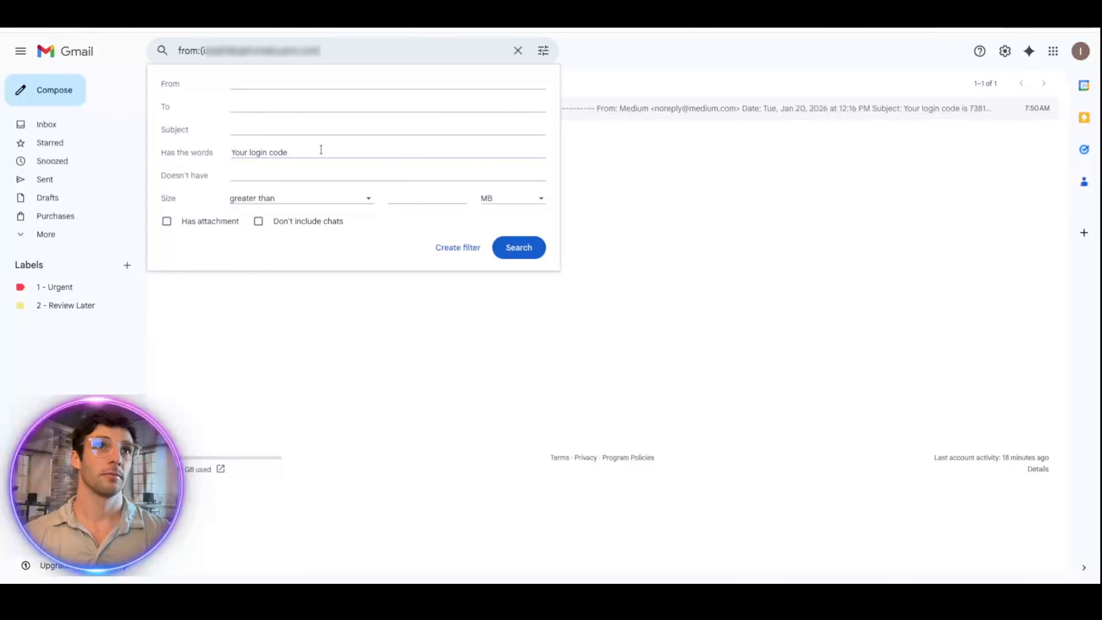
key(ctrl+a)
key(BackSpace)
key(ctrl+v)
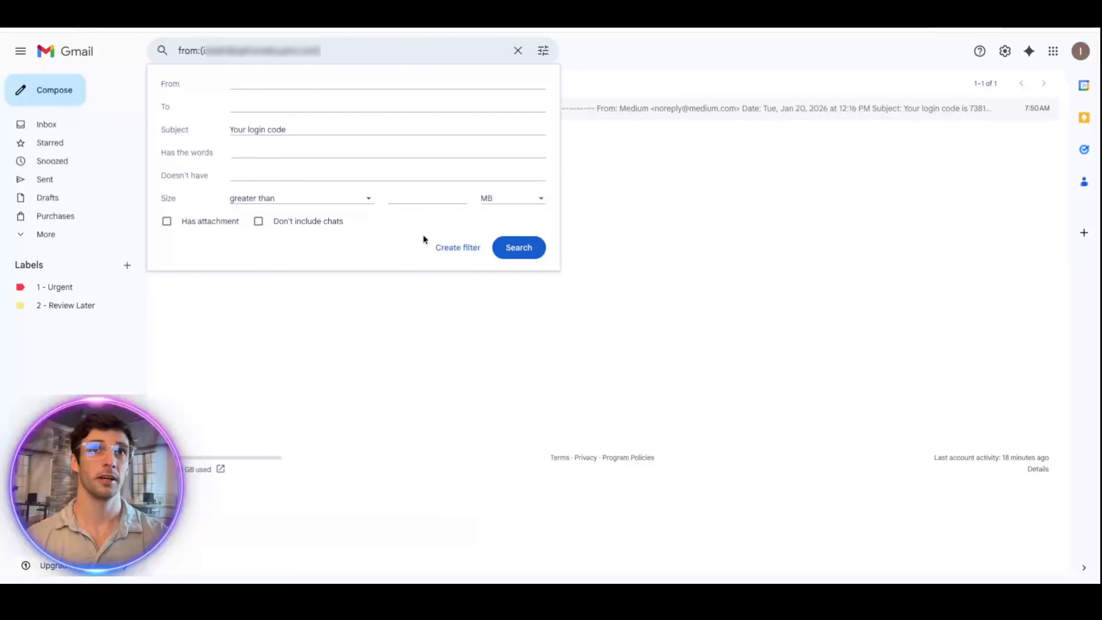
click(456, 247)
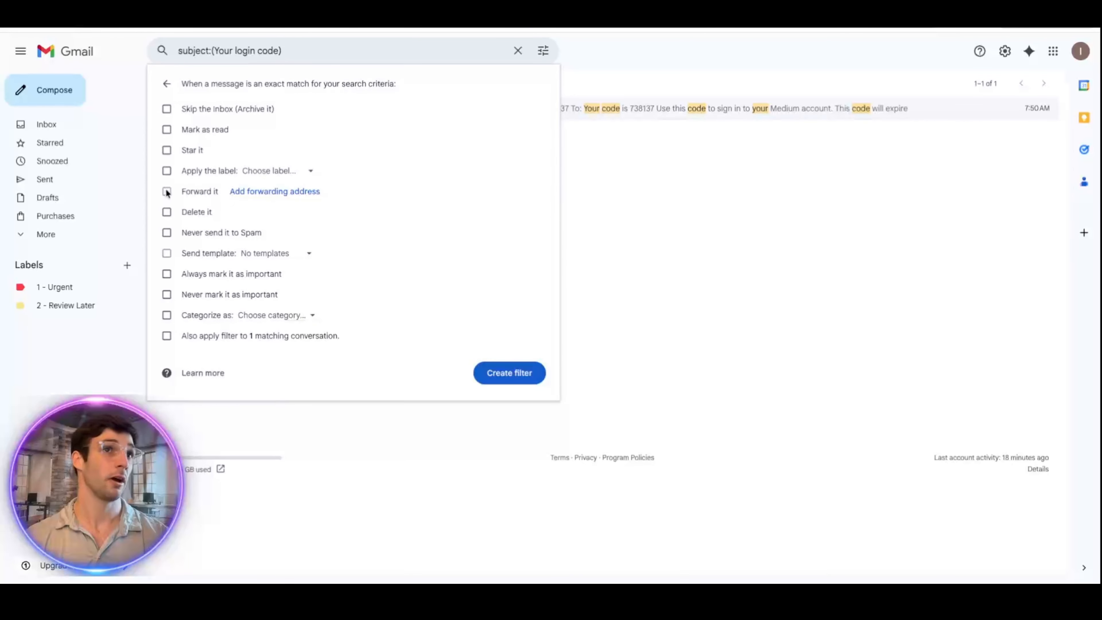
Step: Go to forwarding settings and open, then close, the Add a forwarding address dialog
click(274, 192)
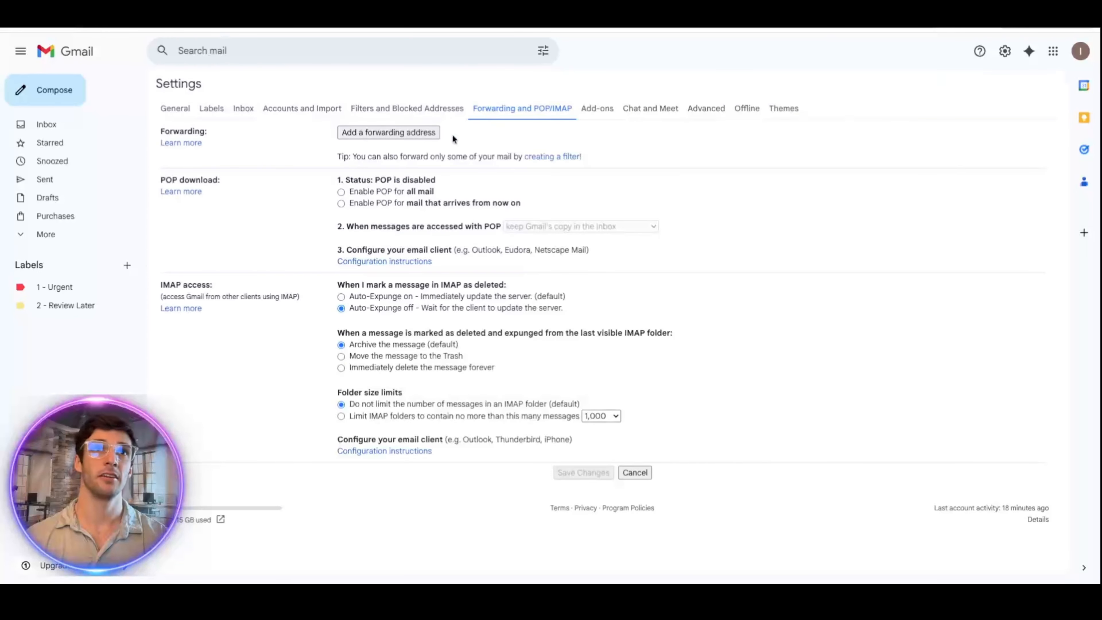
click(372, 131)
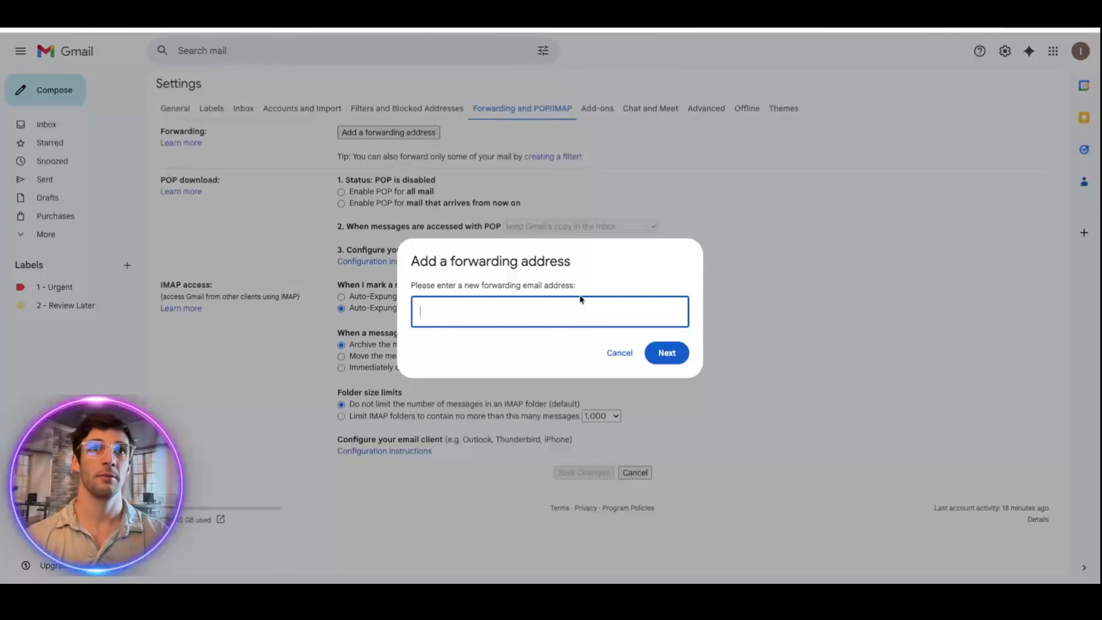
click(619, 352)
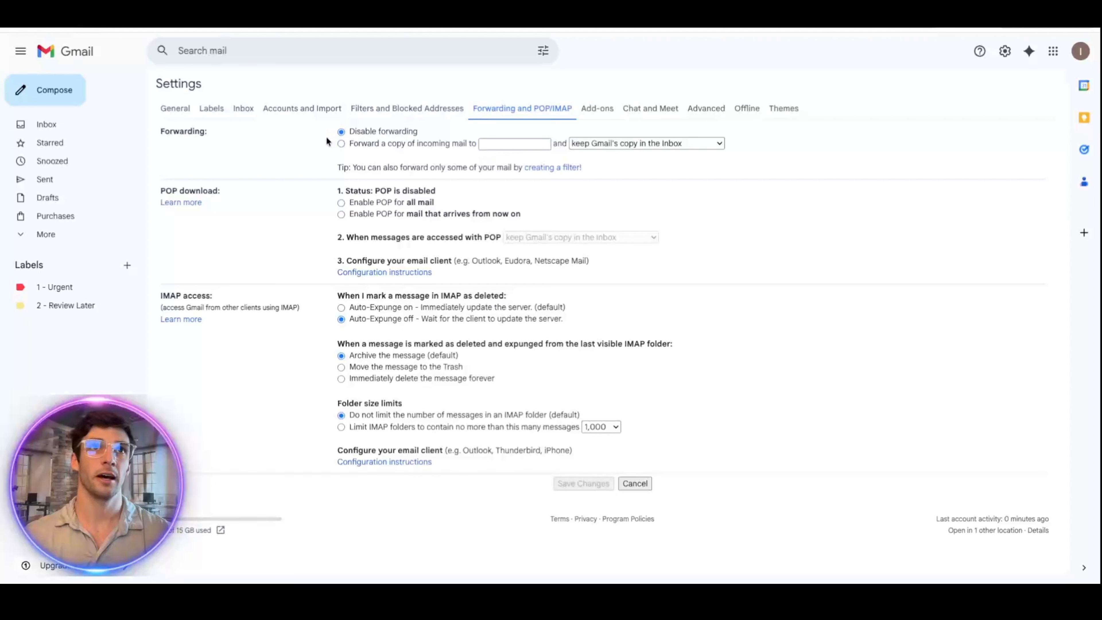
Step: Try forwarding incoming mail with Gmail's copy kept in Inbox, then discard it and reopen the login-code email
click(353, 144)
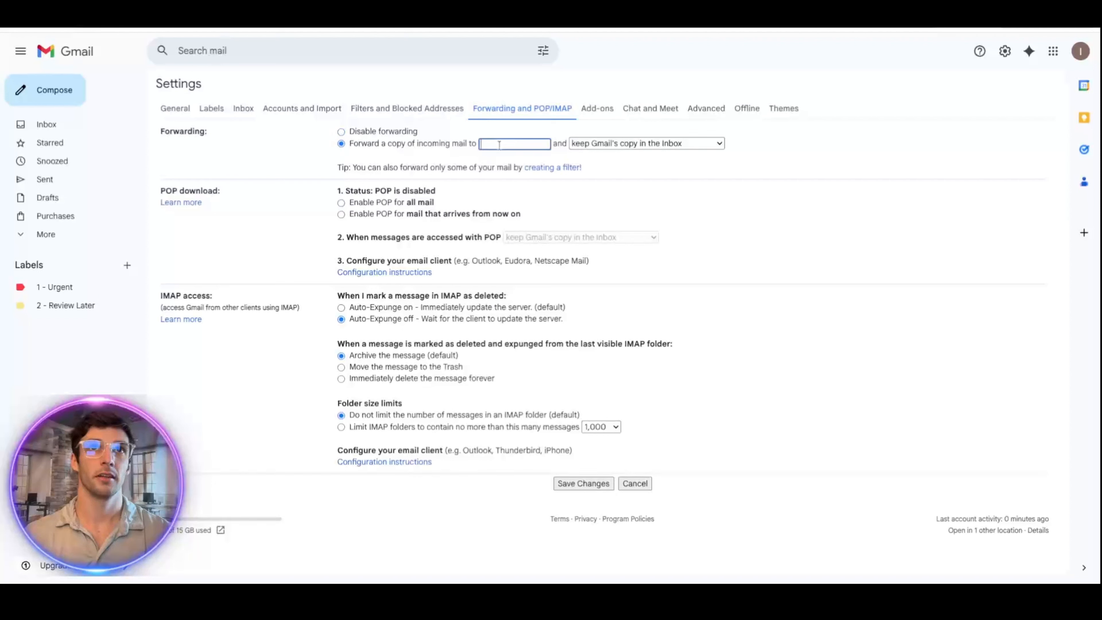
click(615, 143)
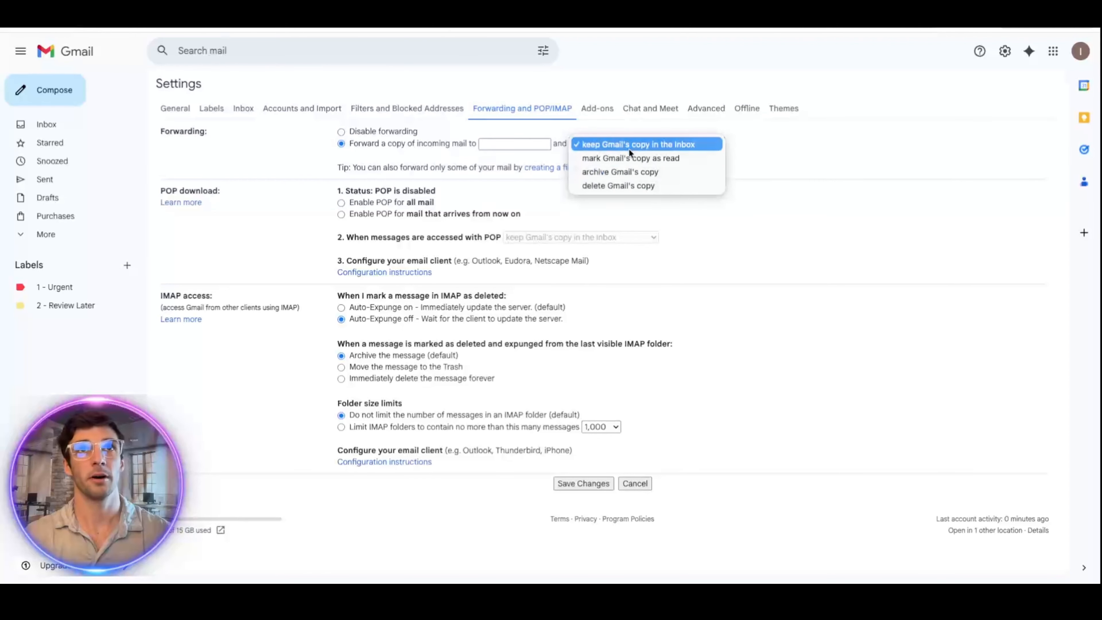
click(341, 130)
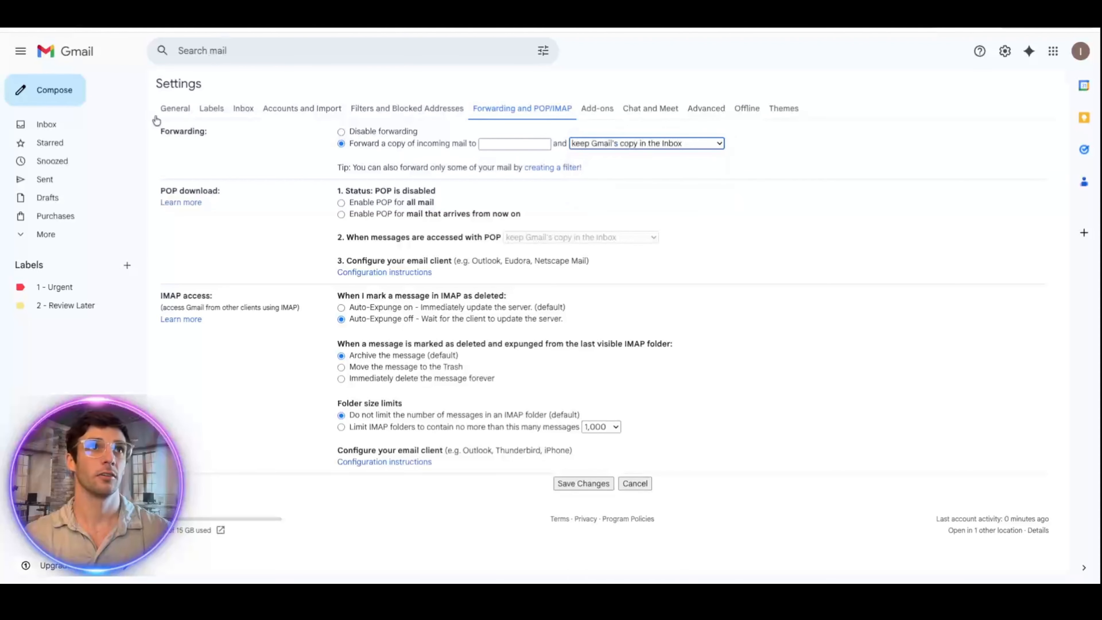
click(96, 130)
click(628, 332)
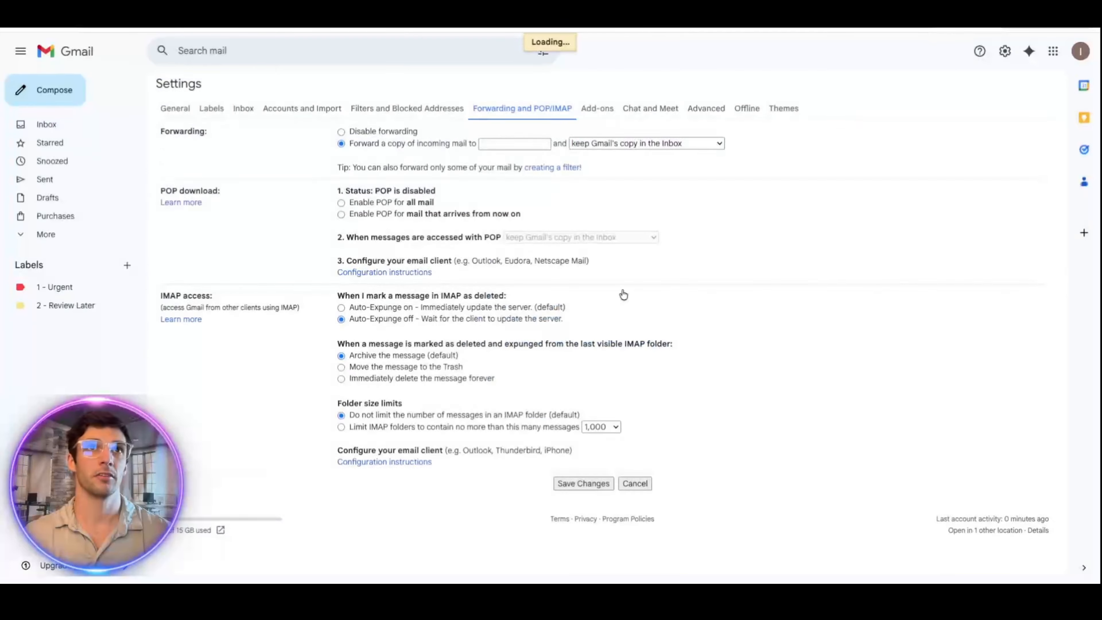
click(338, 142)
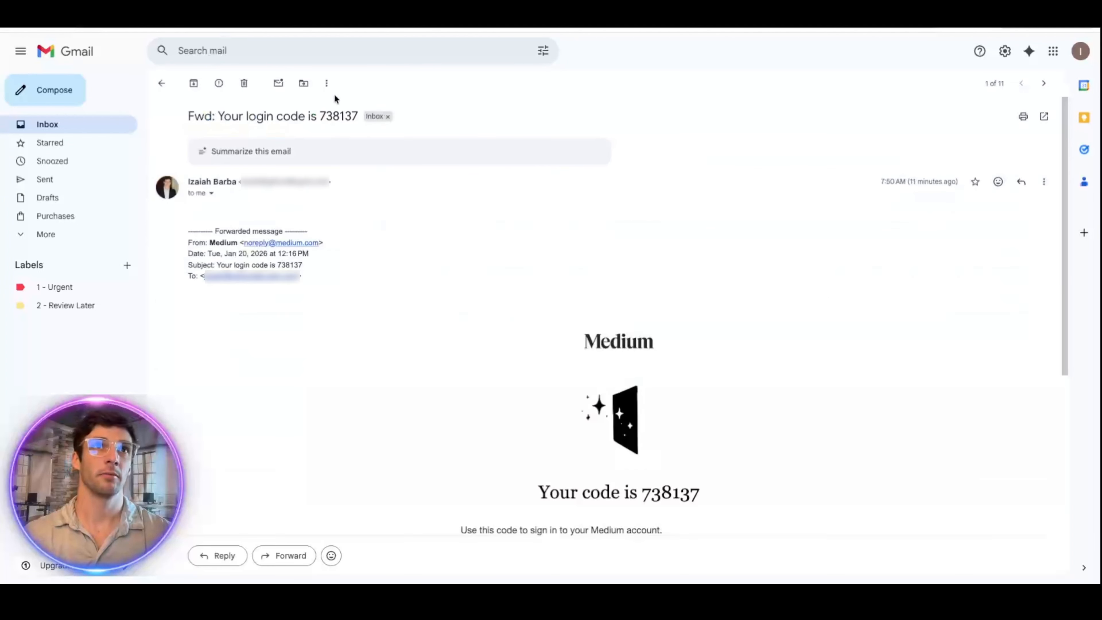
Step: Filter emails with Subject 'Your login code is', ticking Forward it to and choosing a forwarding address
click(327, 83)
click(403, 165)
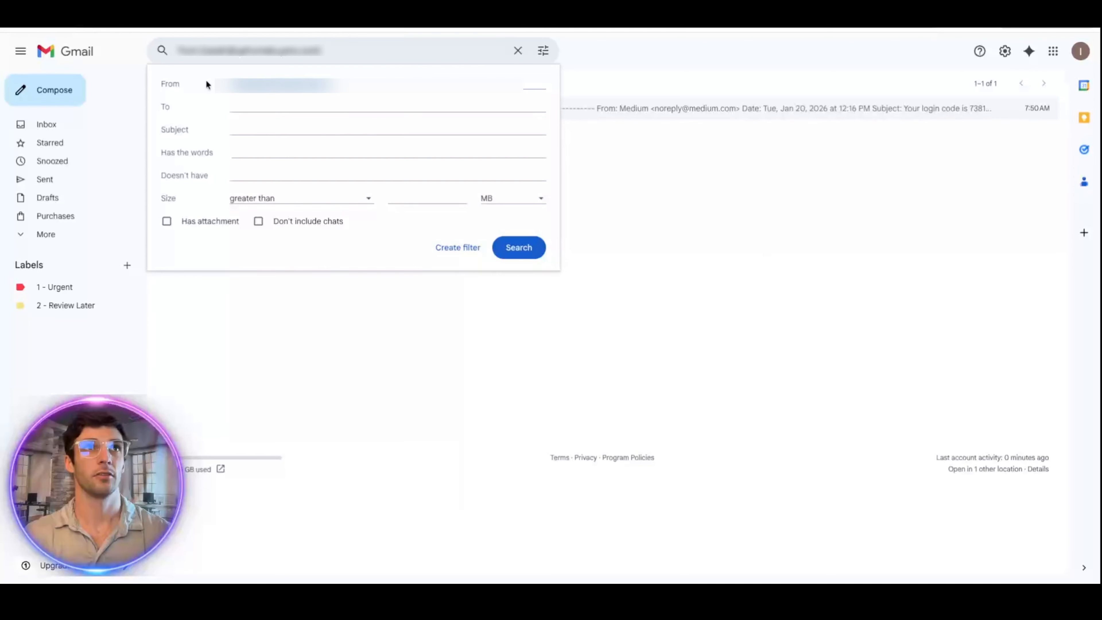
click(282, 127)
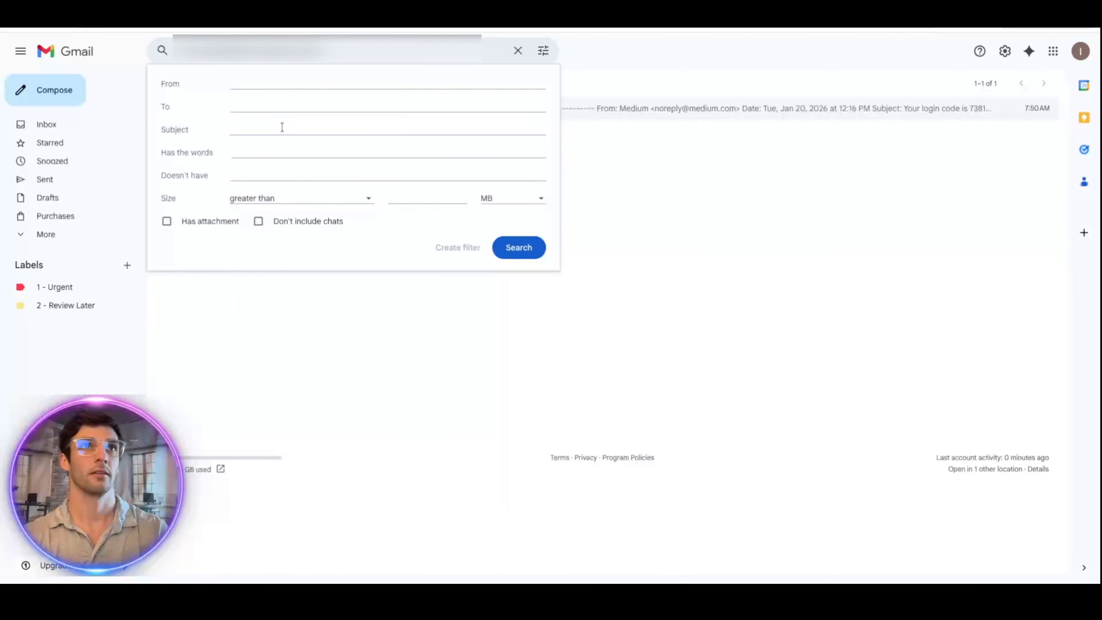
text(y)
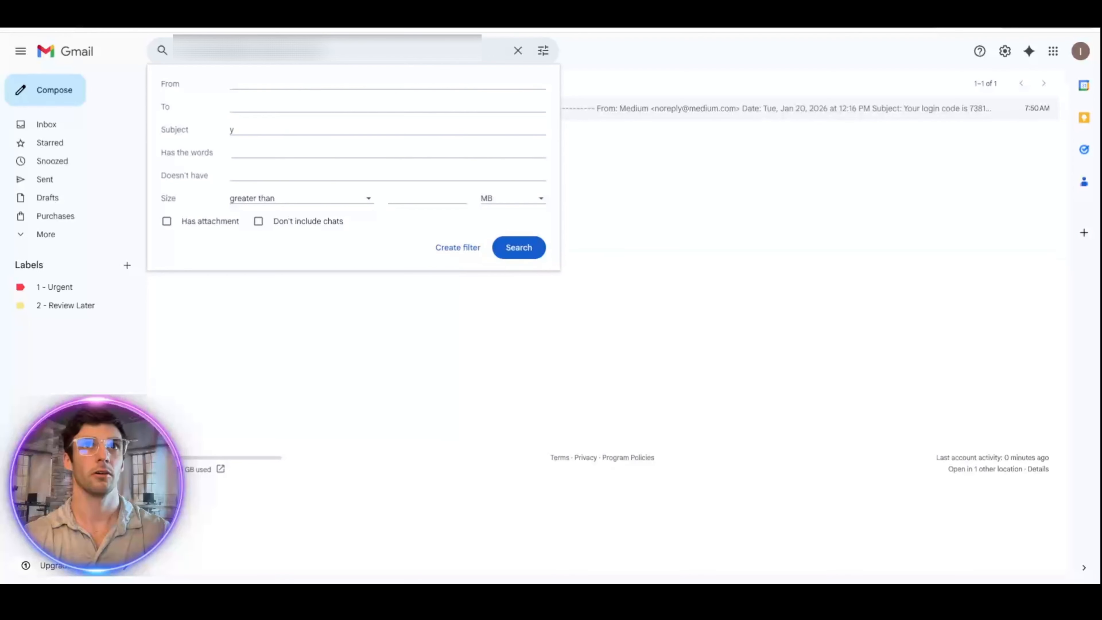
key(BackSpace)
text(Your lo)
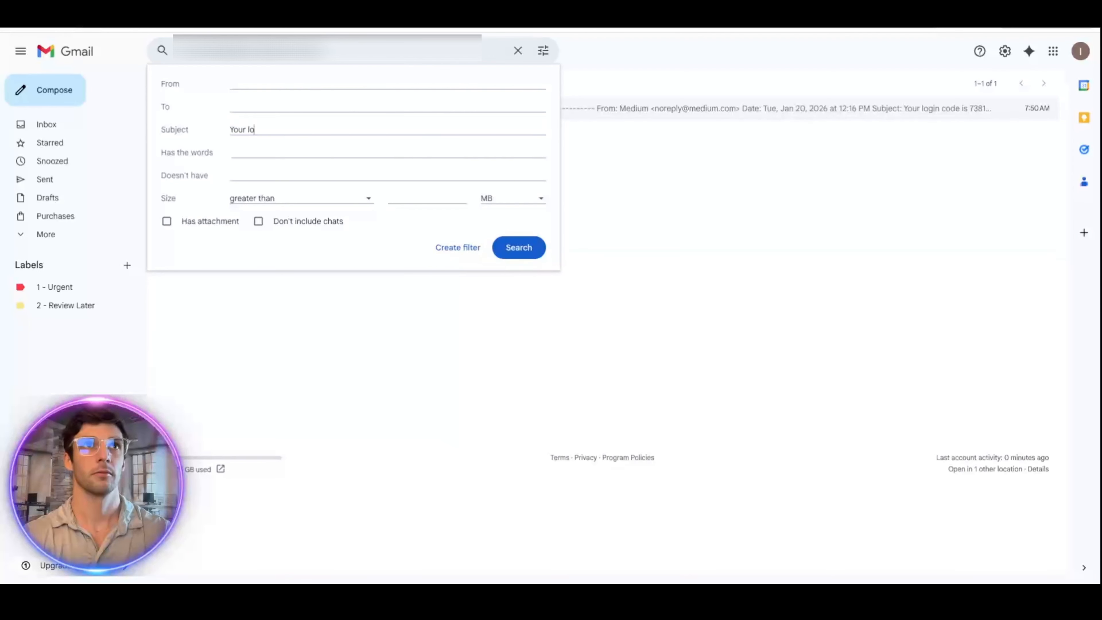
text(gin code)
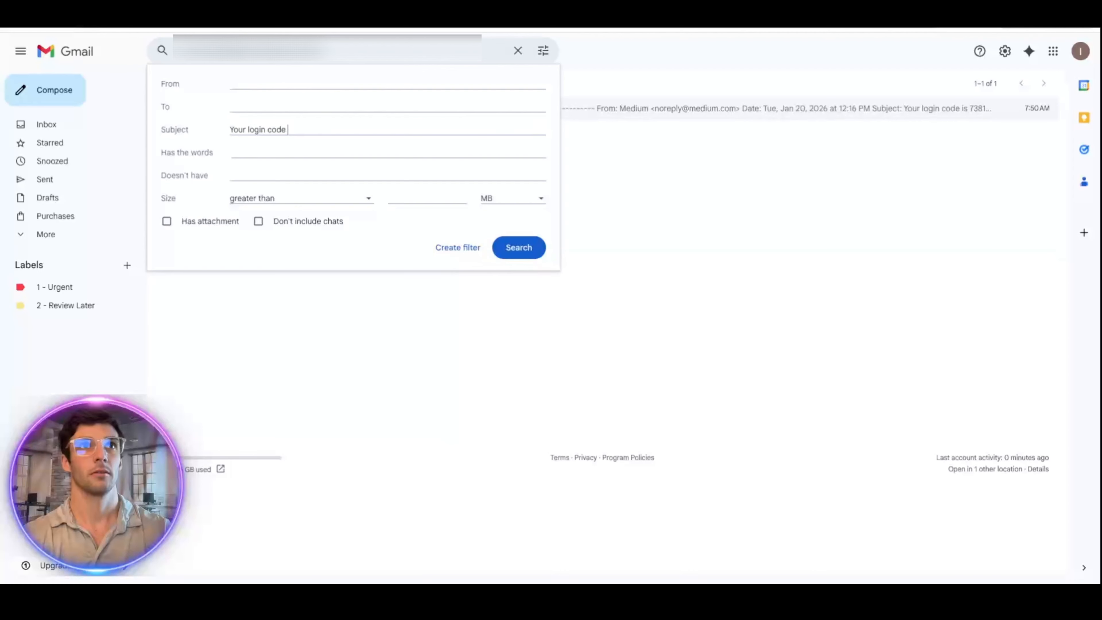
text( is)
click(458, 247)
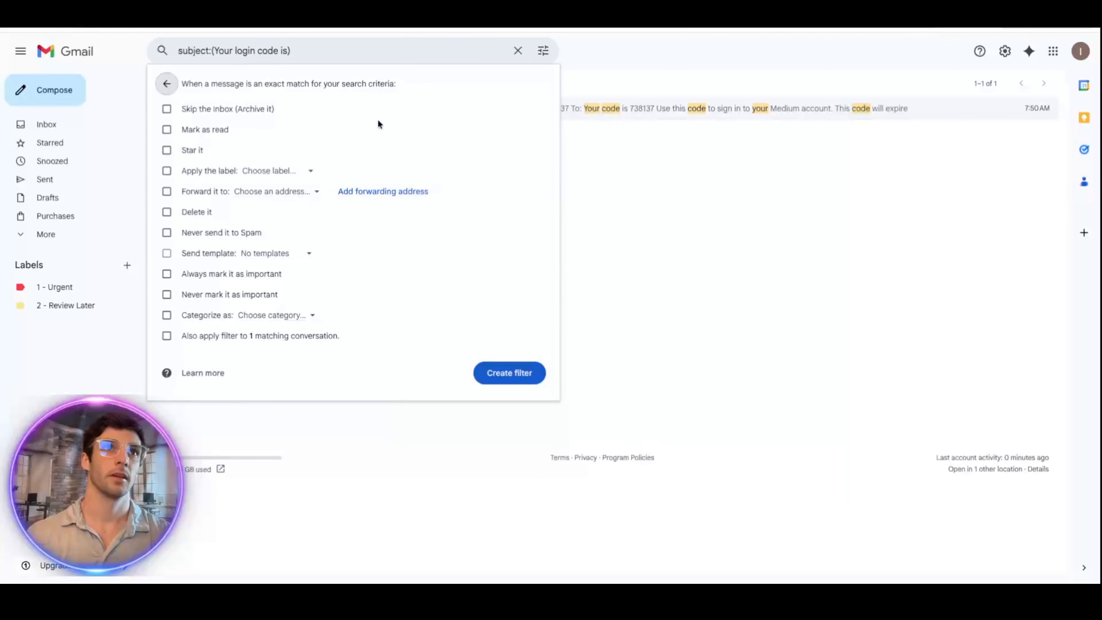
click(167, 191)
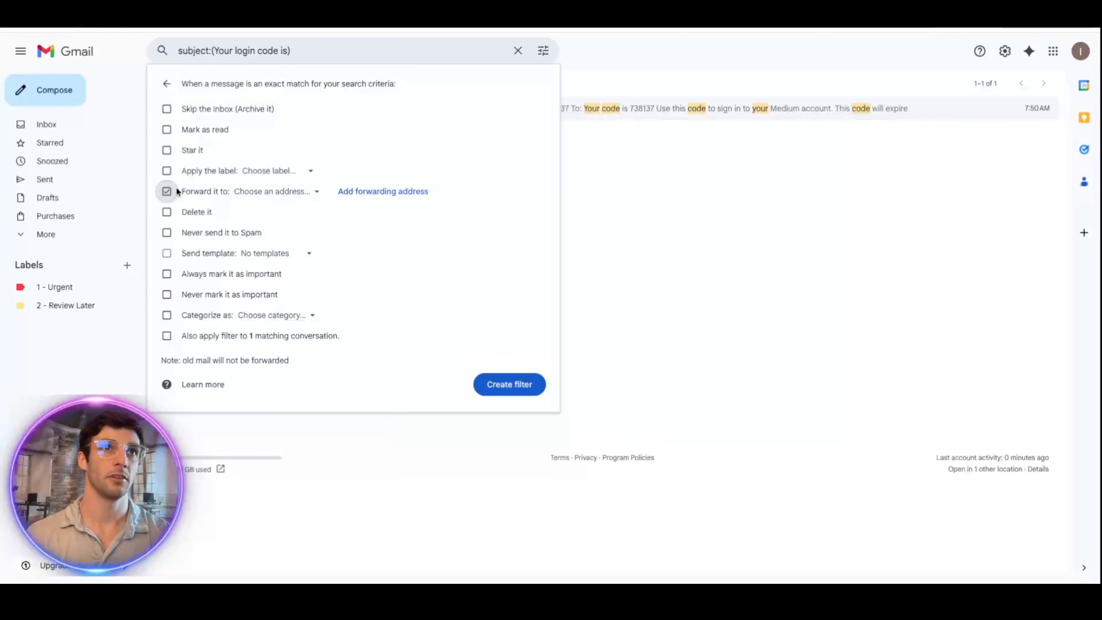
click(273, 195)
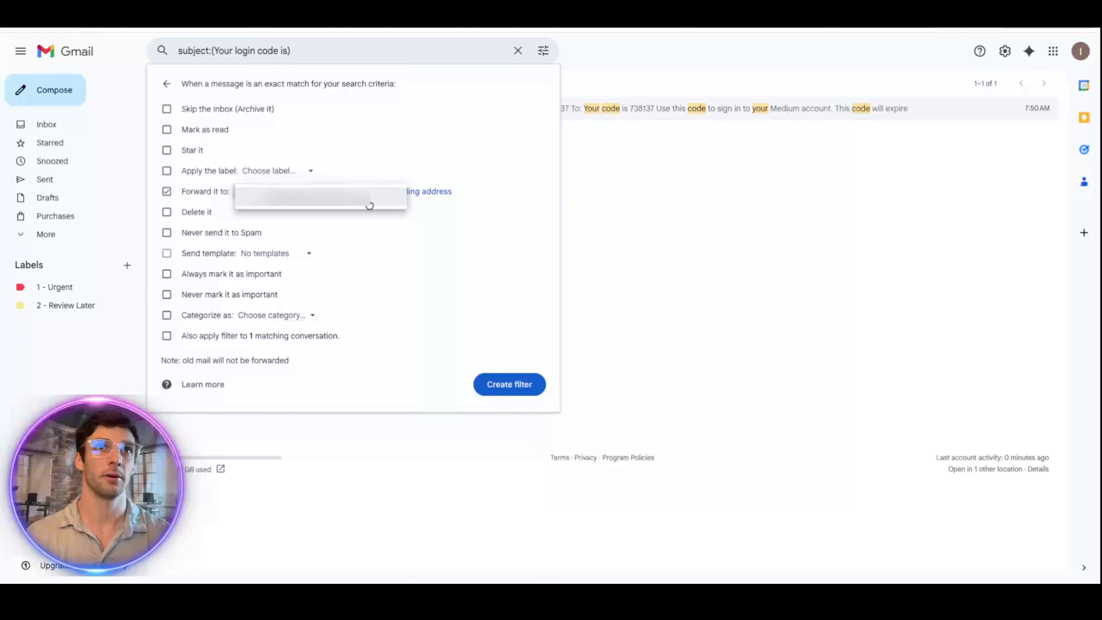
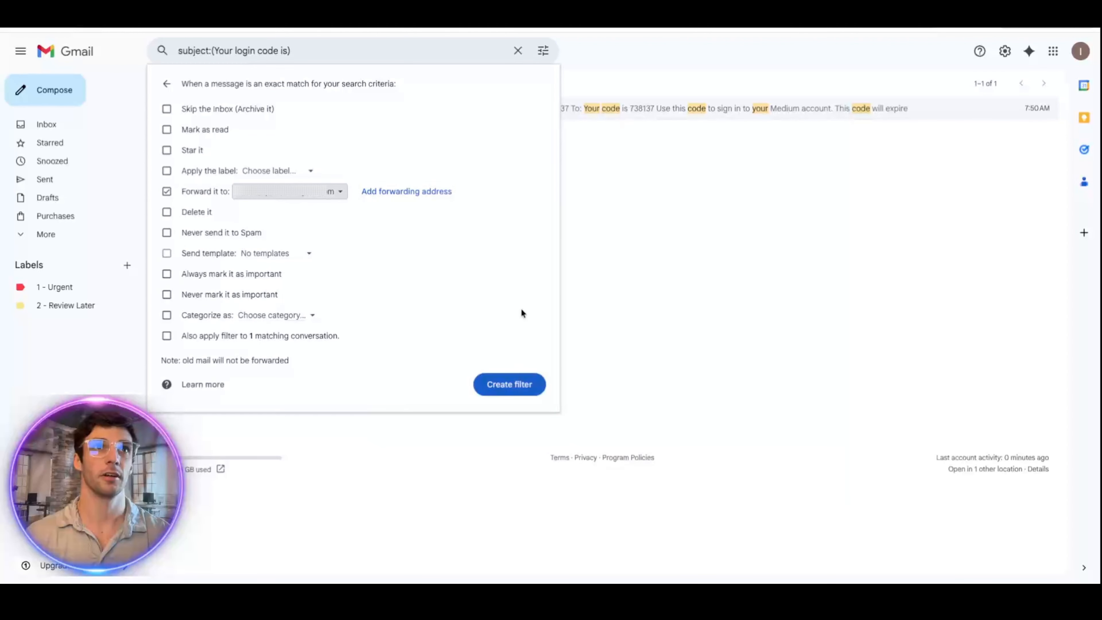
Step: Close the filter actions panel without creating the filter and return to the Inbox
click(636, 284)
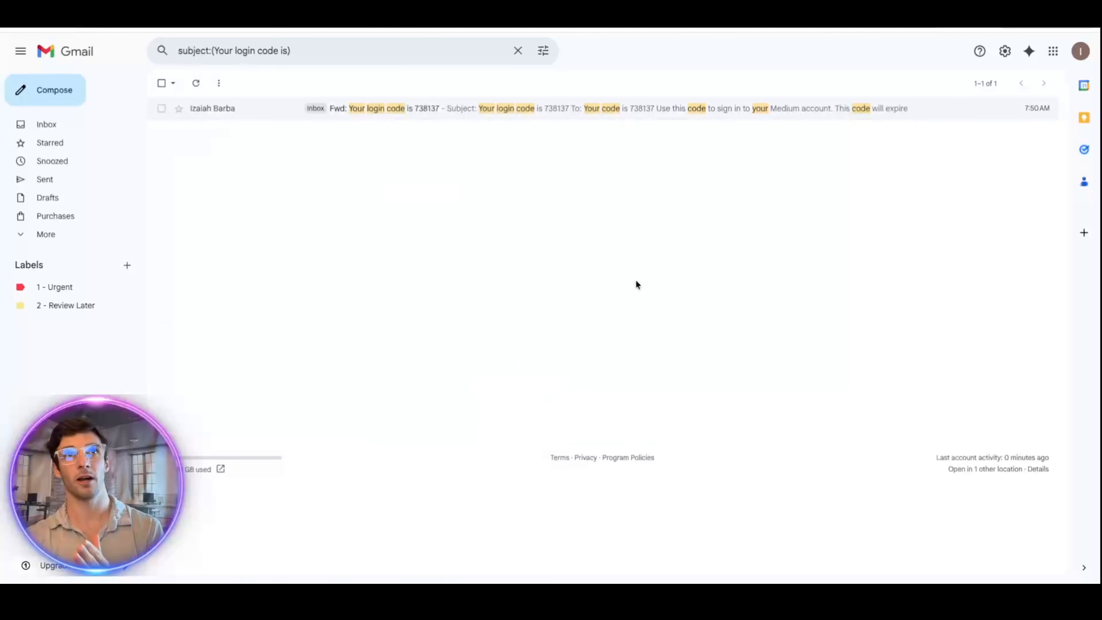
click(51, 126)
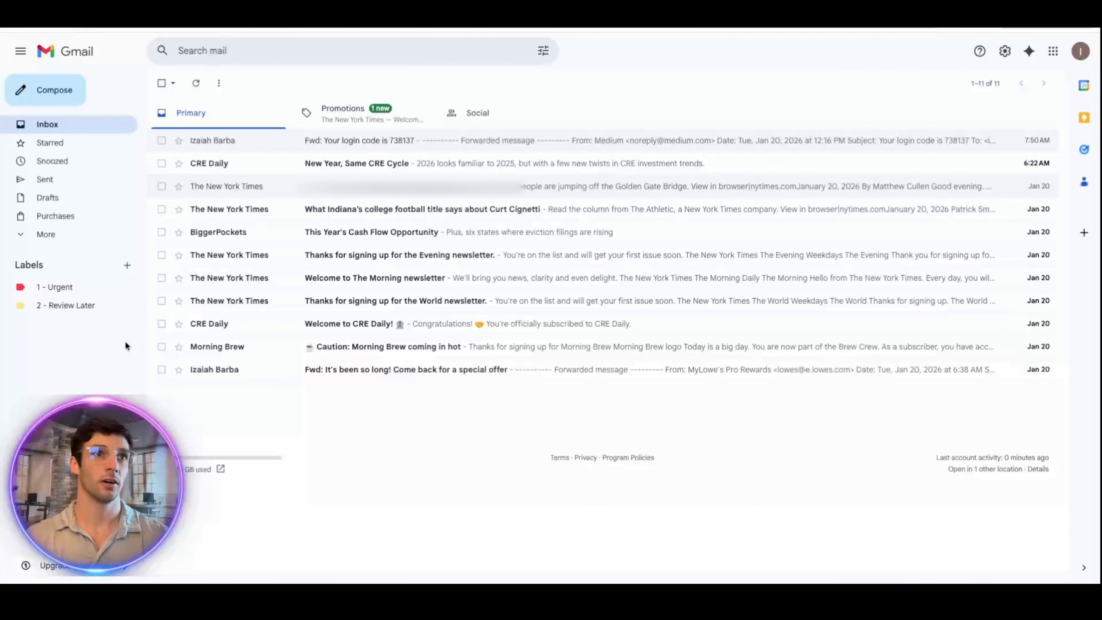
Step: Create a new label named Newsletter
click(126, 264)
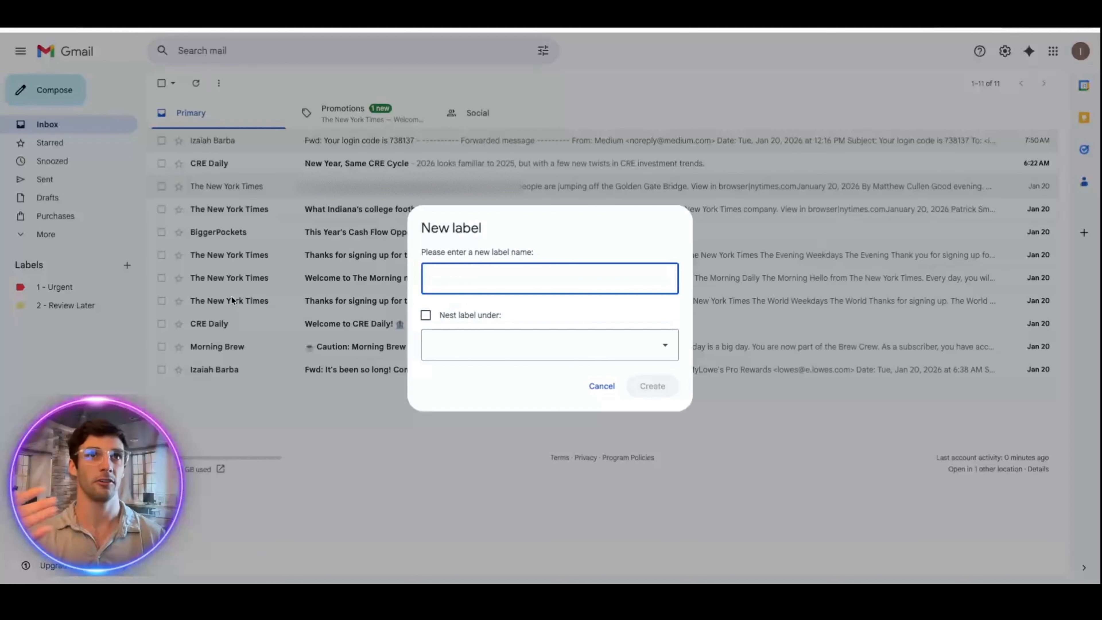
click(598, 385)
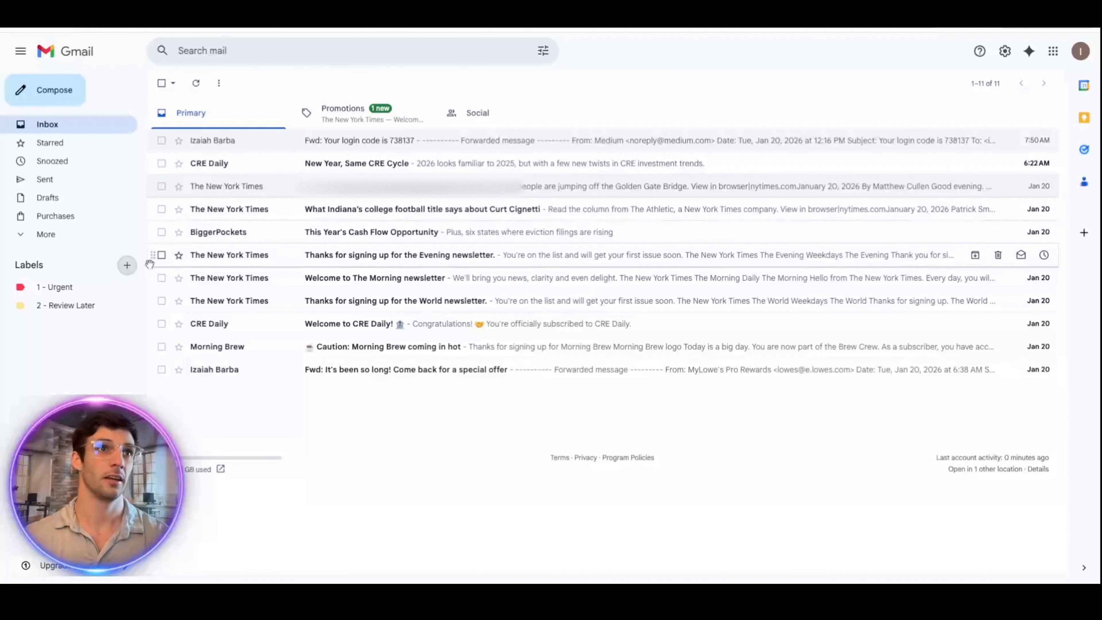
click(126, 265)
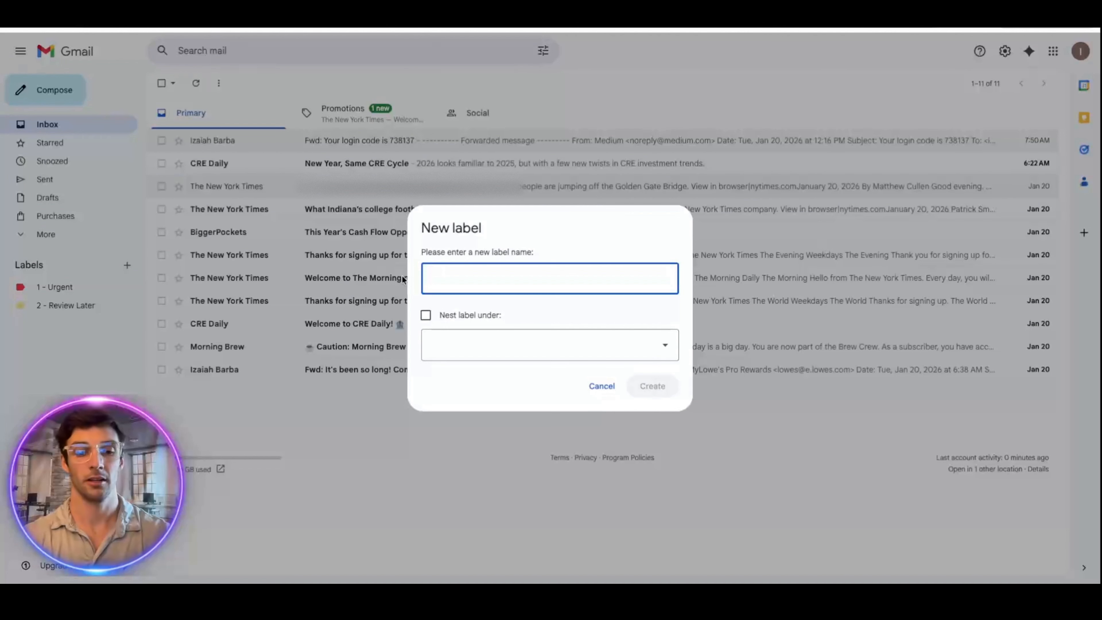
text(Newsletter)
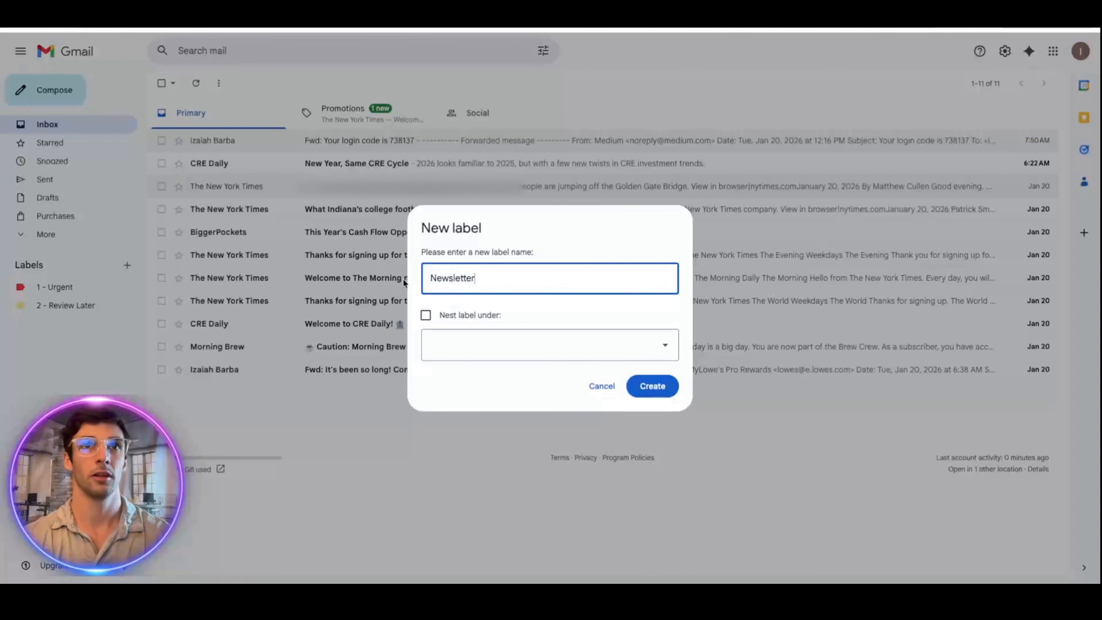
click(651, 386)
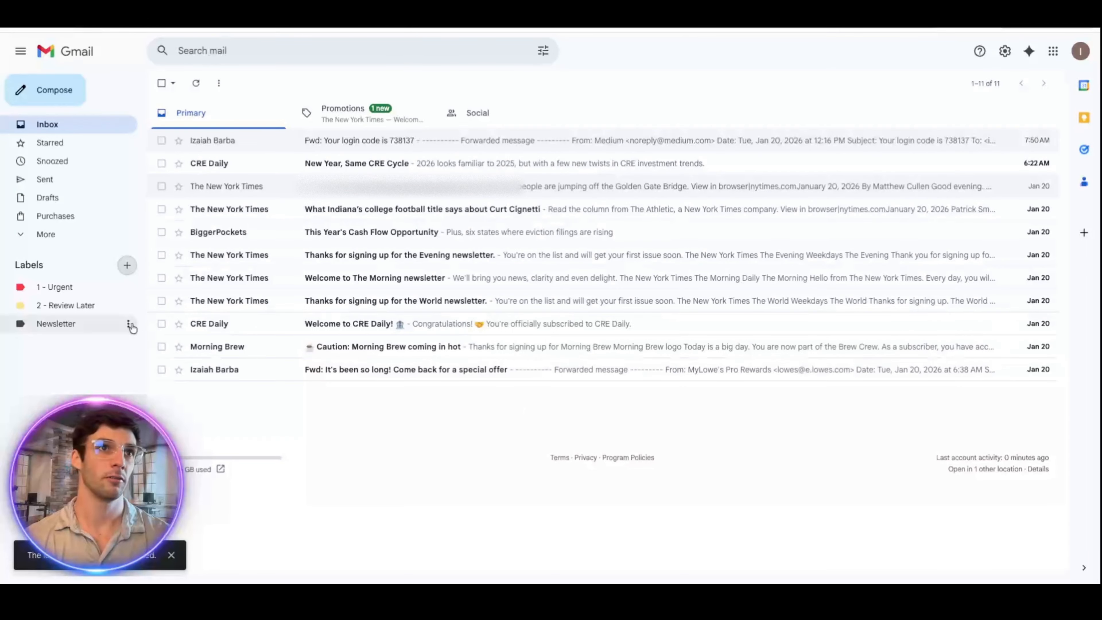
Step: Set the Newsletter label's colour to green
click(129, 324)
mouse_move(152, 342)
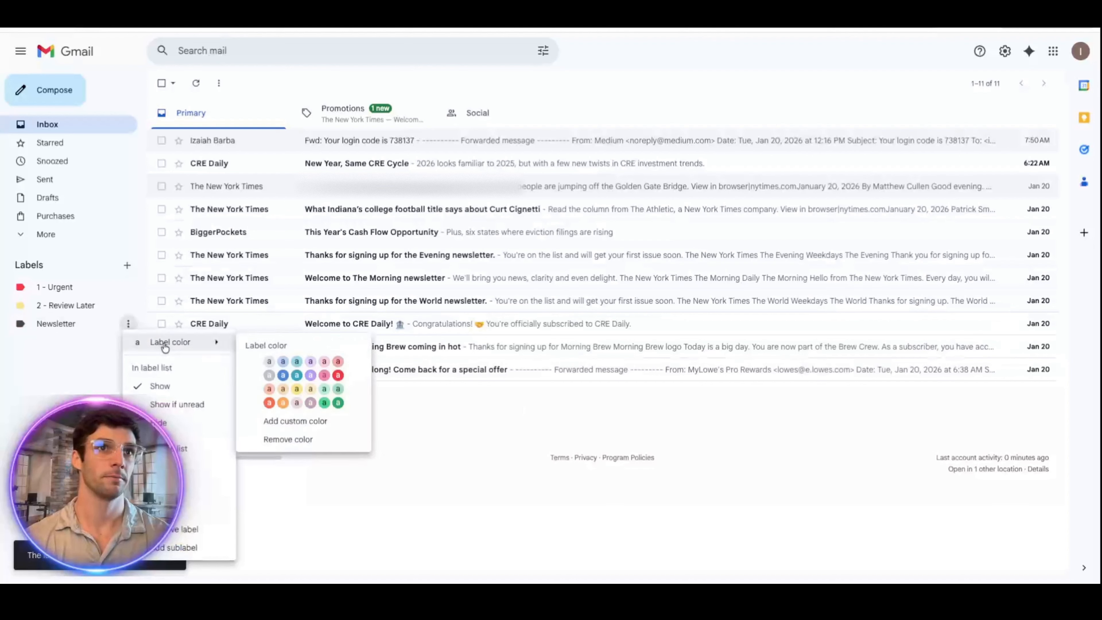
click(324, 403)
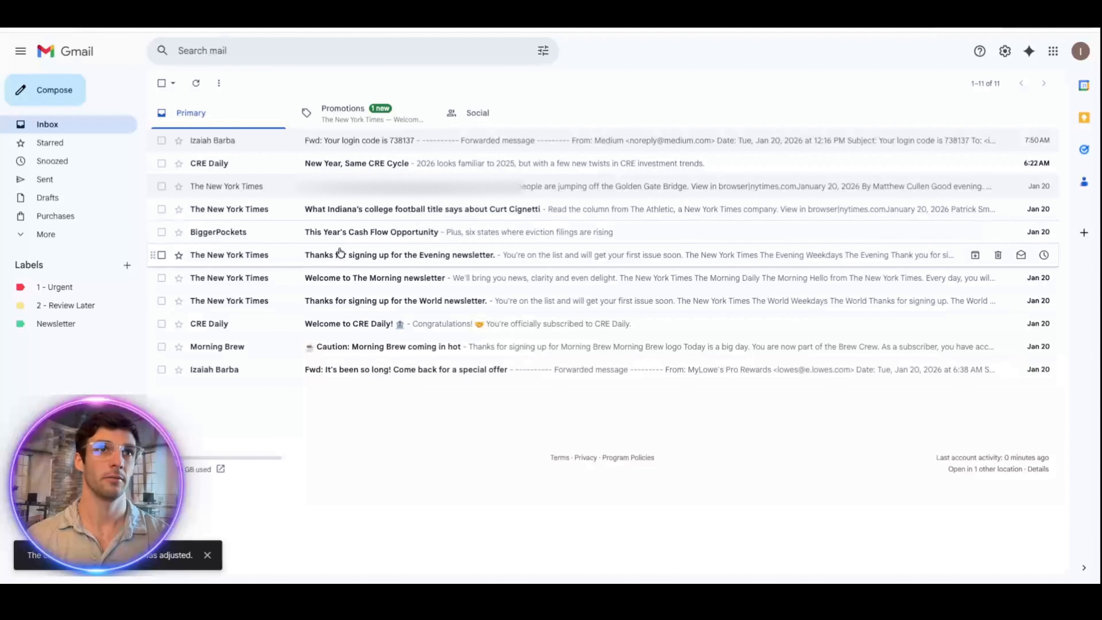
Step: From the Welcome to CRE Daily email, start a filter matching its sender address
click(323, 323)
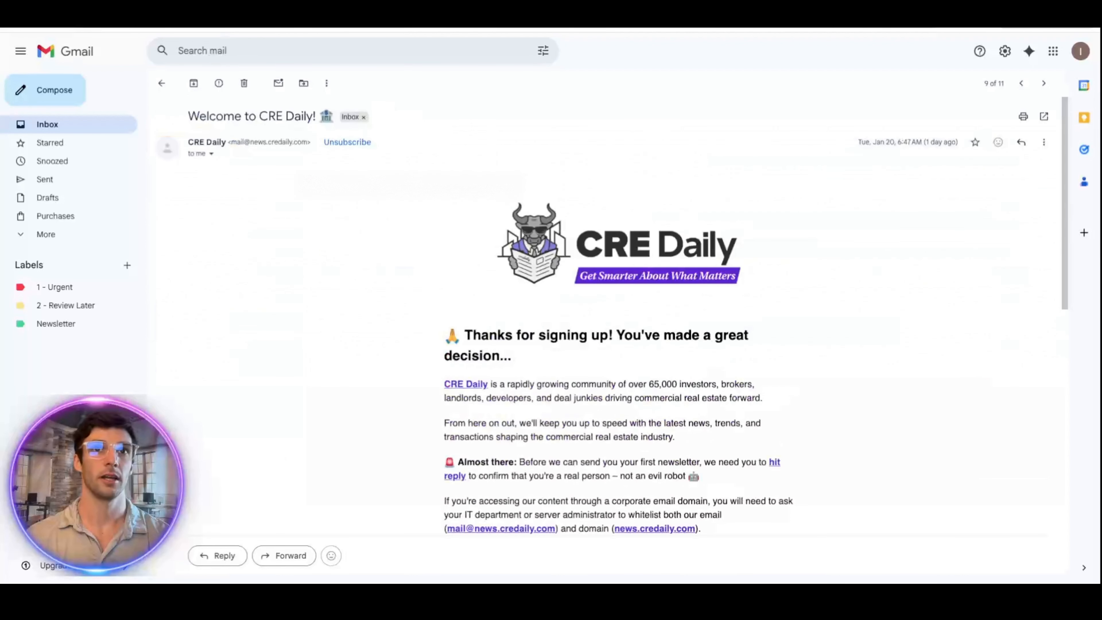
click(326, 83)
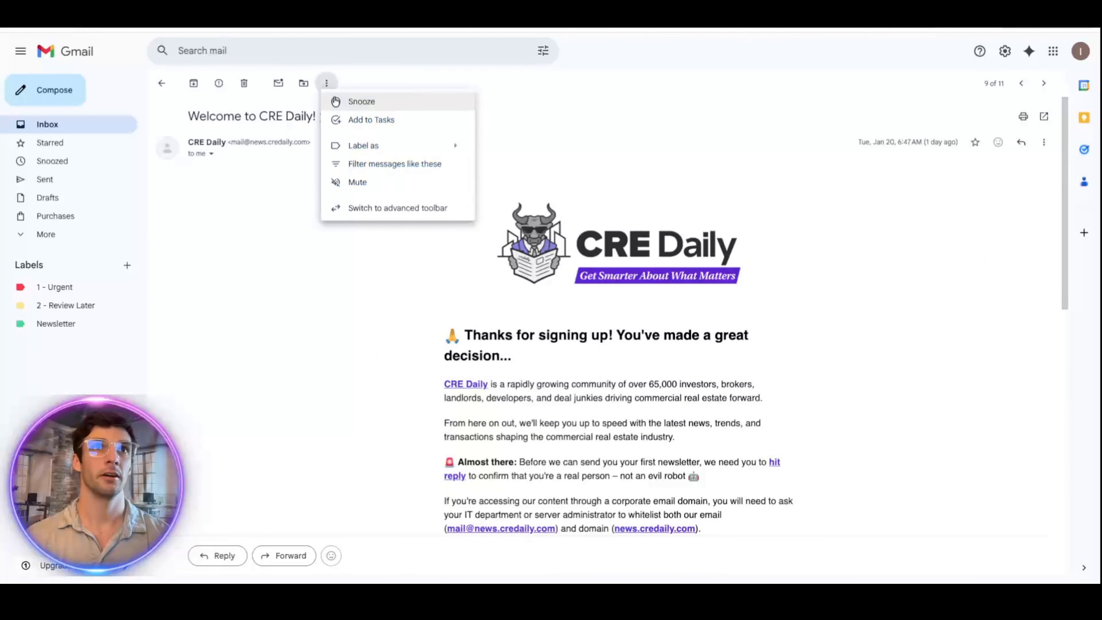
click(374, 164)
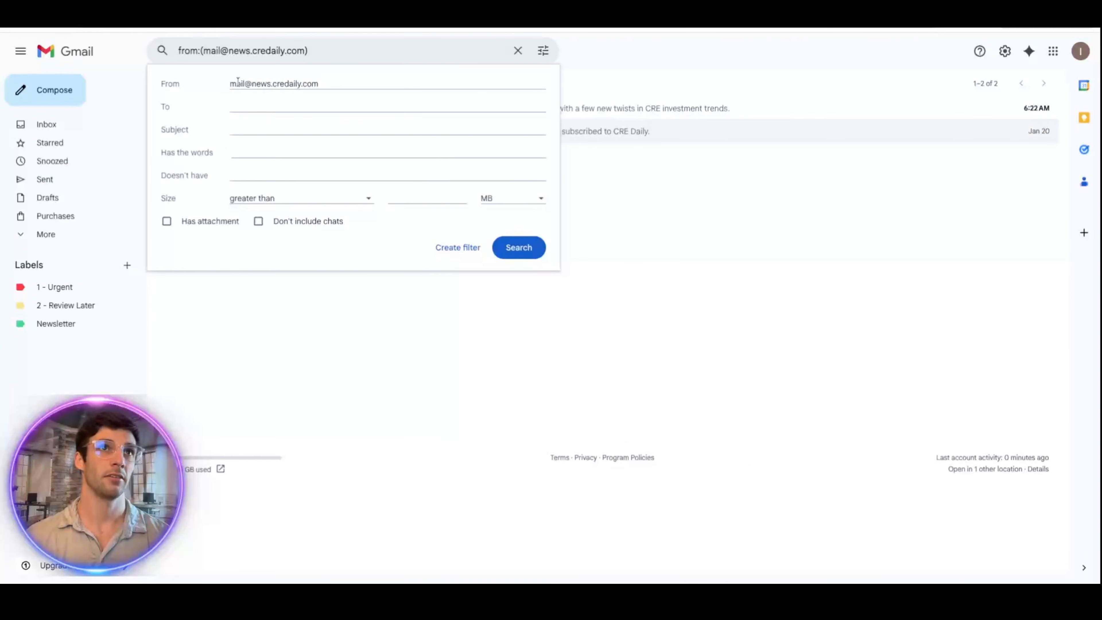
drag(233, 83, 316, 84)
click(320, 83)
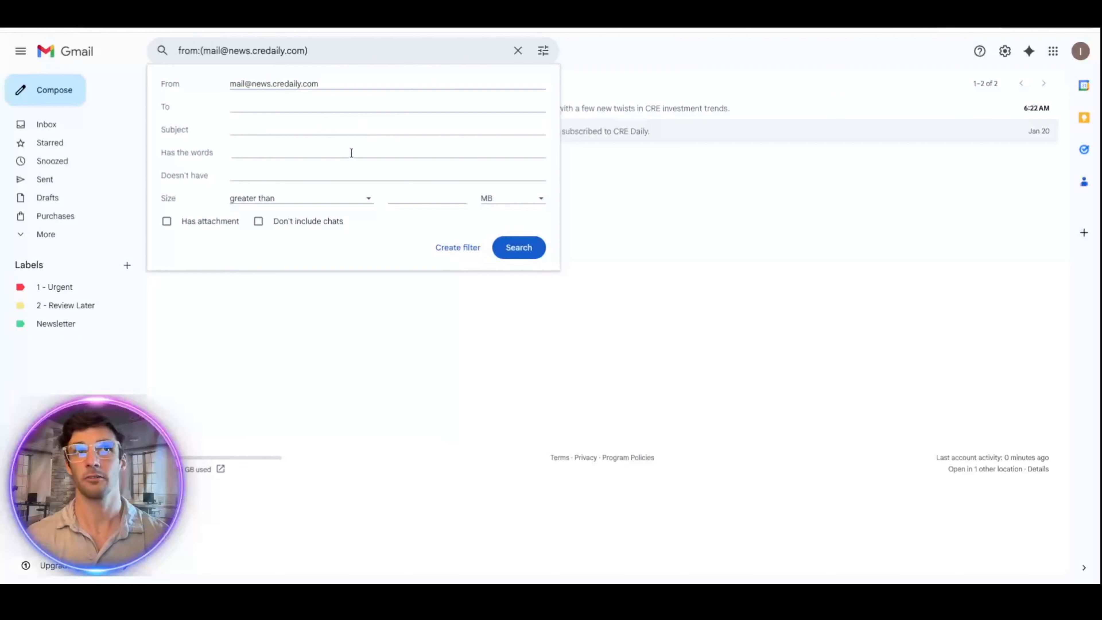
drag(321, 82, 229, 83)
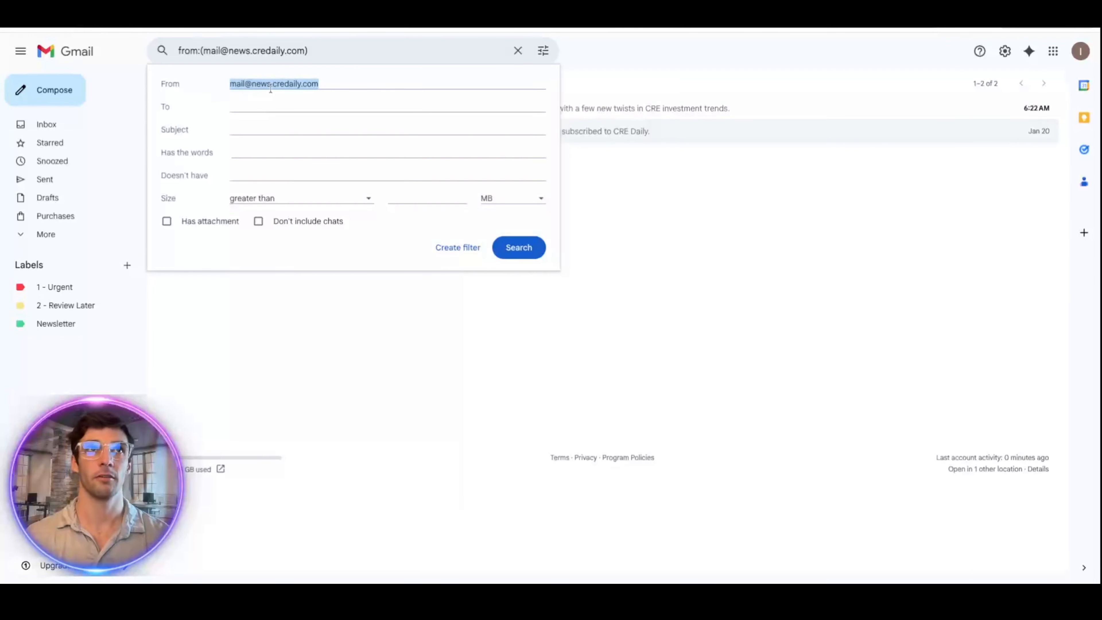
click(455, 248)
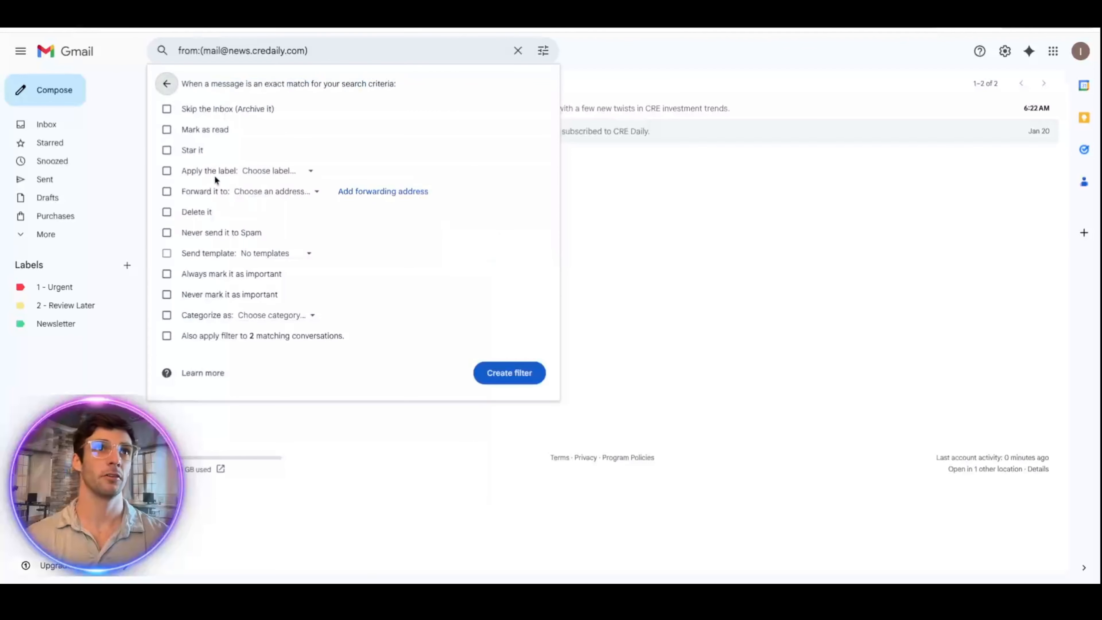
Step: Have the filter apply the Newsletter label and mark mail as read, then create it
click(270, 171)
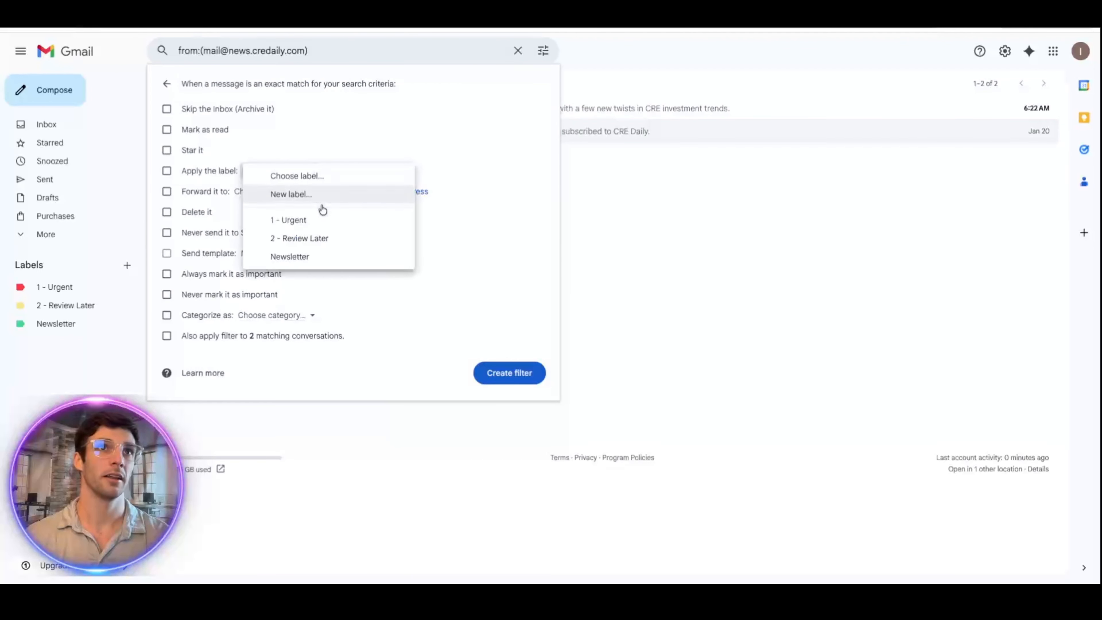
click(308, 255)
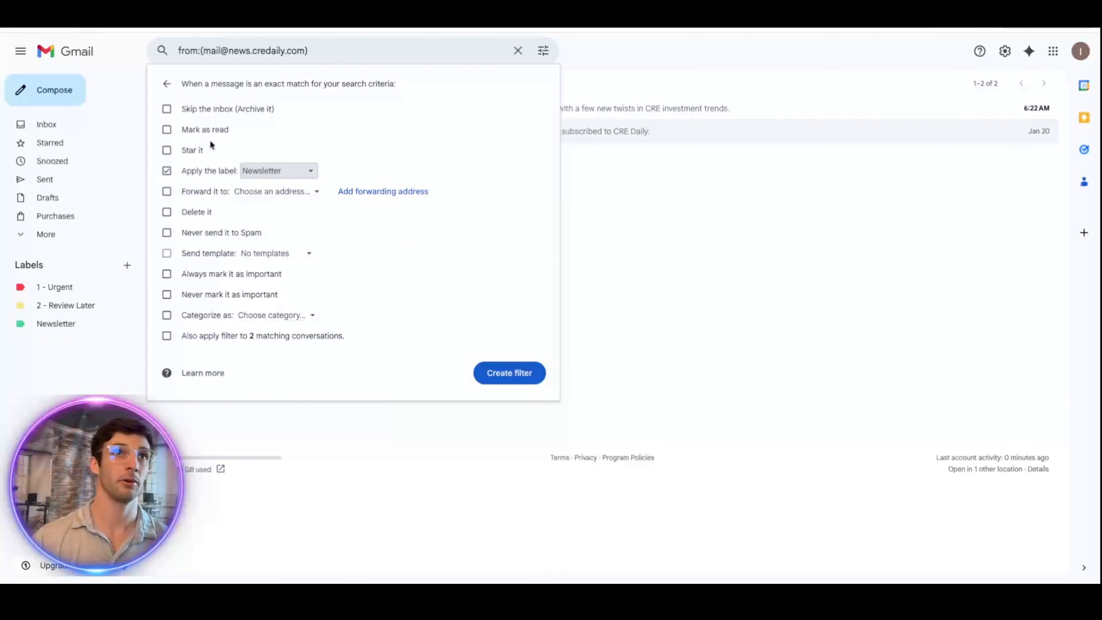
click(182, 129)
click(503, 369)
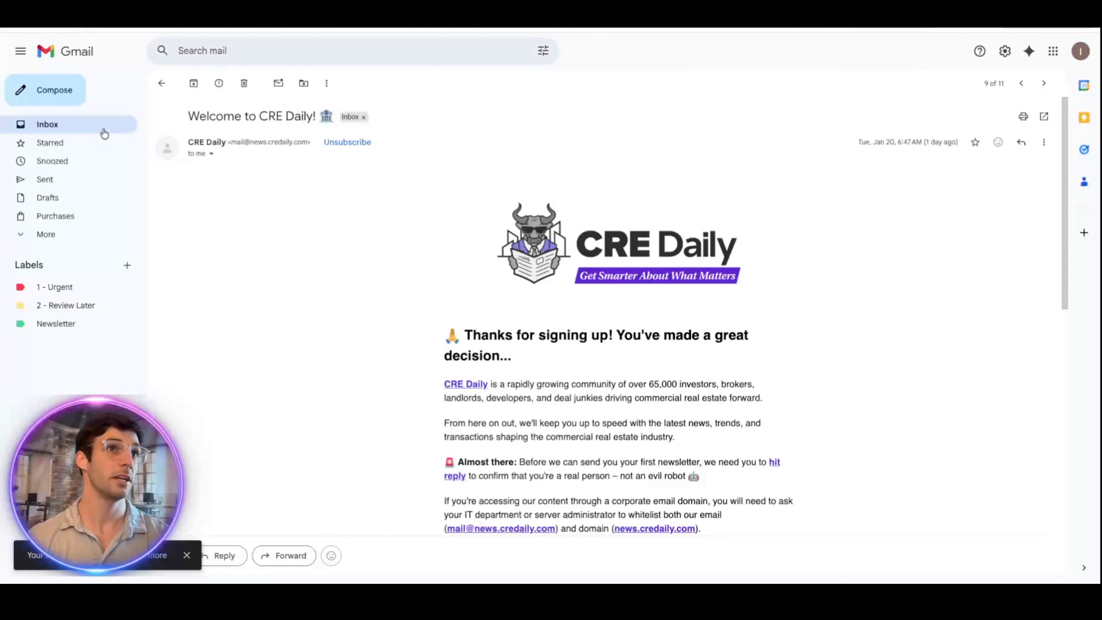
Step: Review the CRE Daily rule under Filters and Blocked Addresses, then return to the inbox
click(1004, 62)
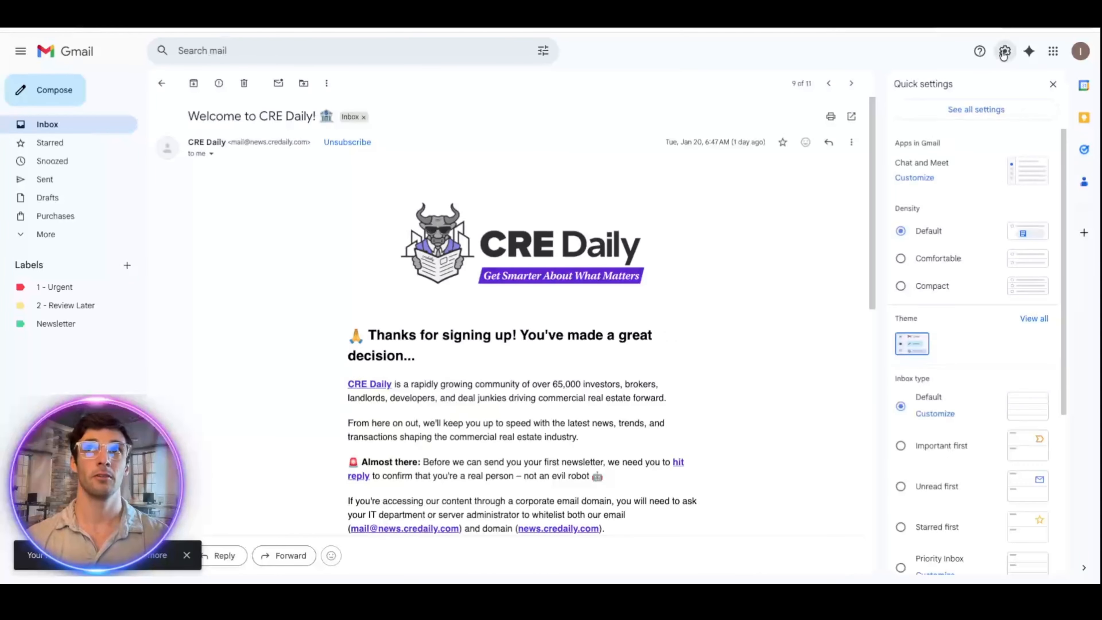
click(960, 112)
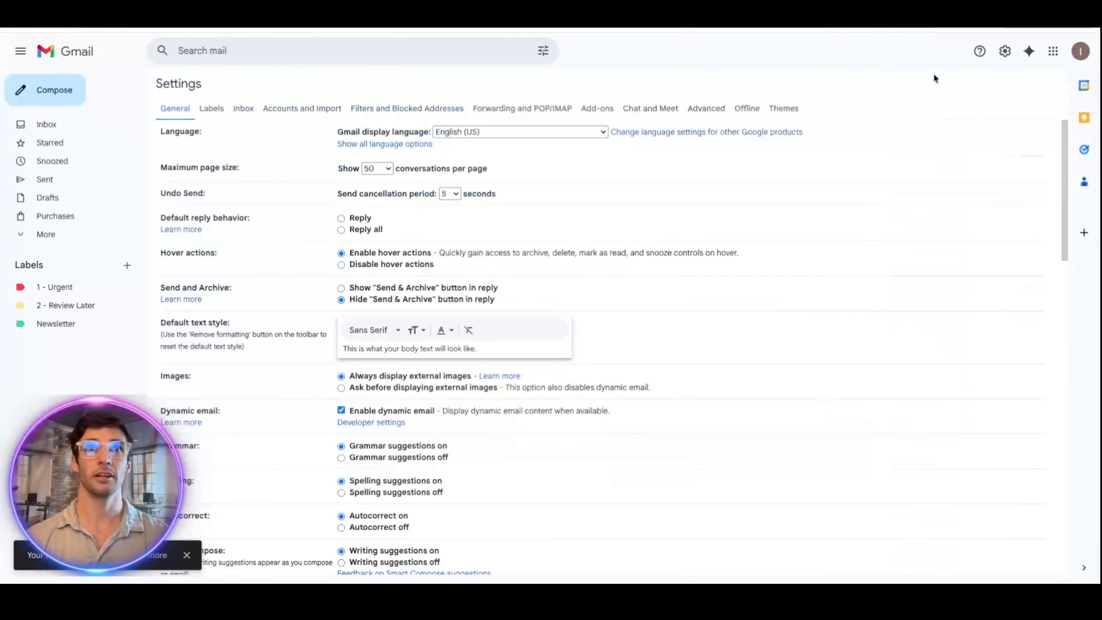
click(394, 109)
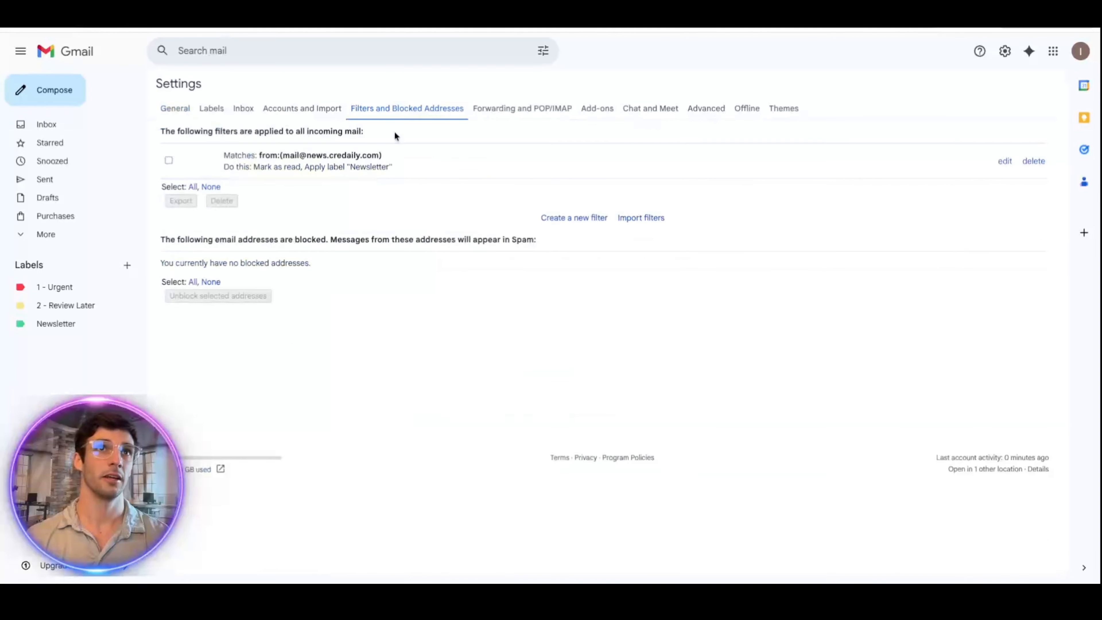
triple_click(241, 159)
drag(282, 155, 324, 160)
click(299, 164)
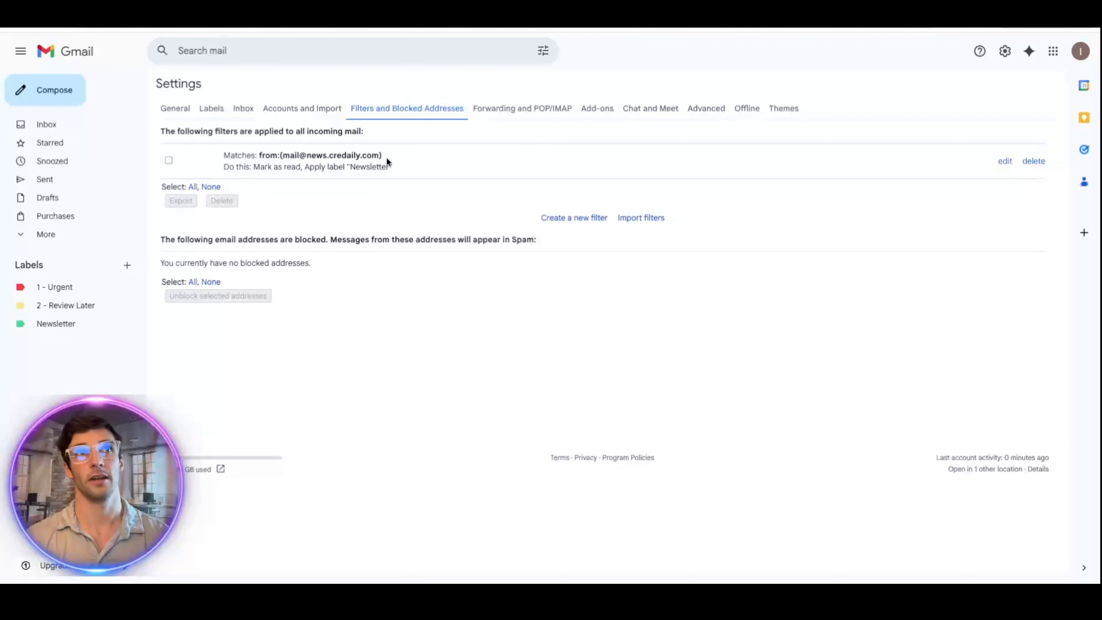
click(104, 123)
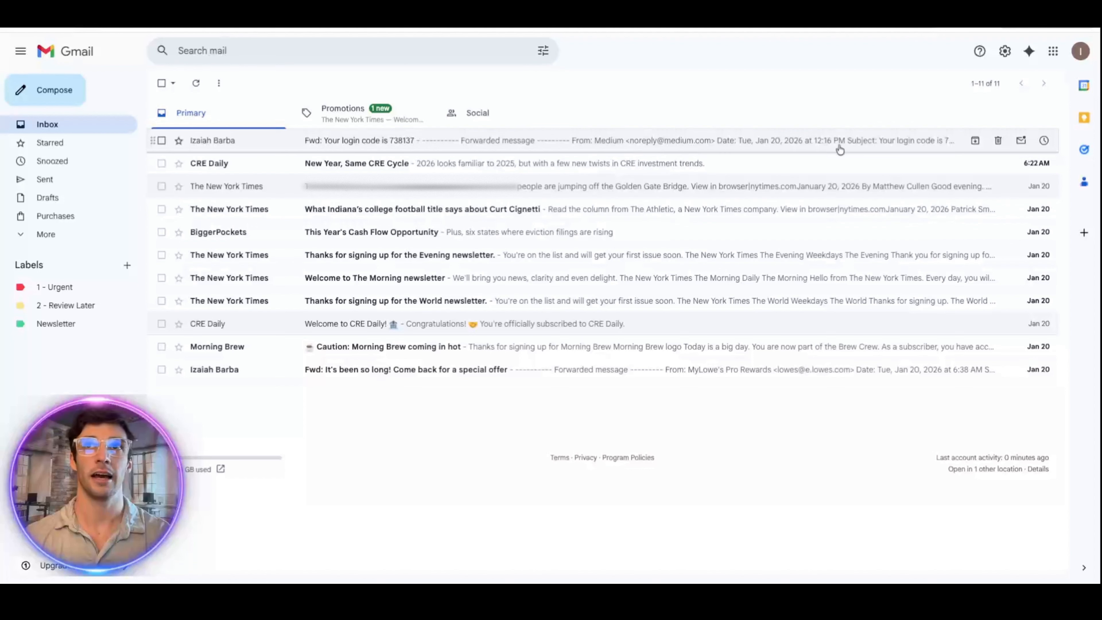
Step: Set the General settings Snippets option to No snippets and save changes
click(1005, 51)
click(957, 104)
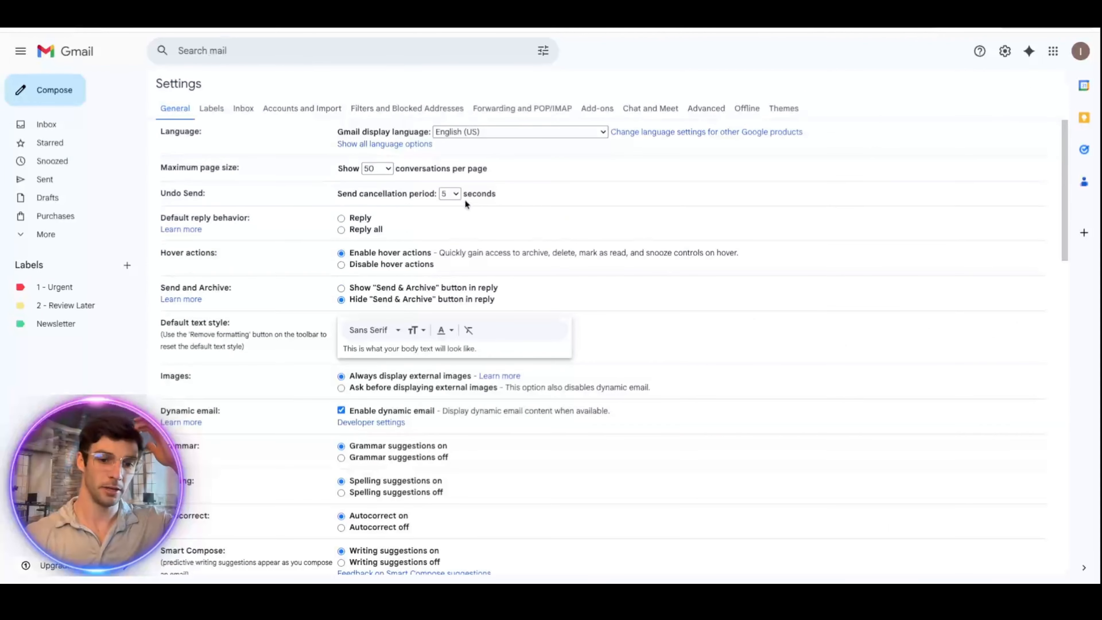
key(ctrl+f)
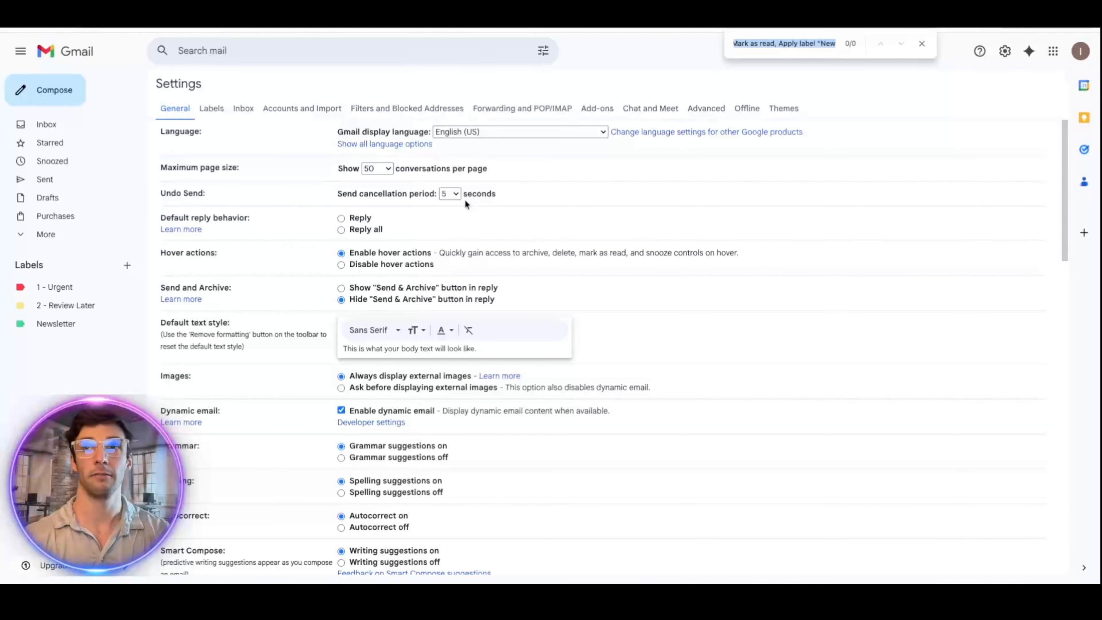
key(BackSpace)
text(snipp)
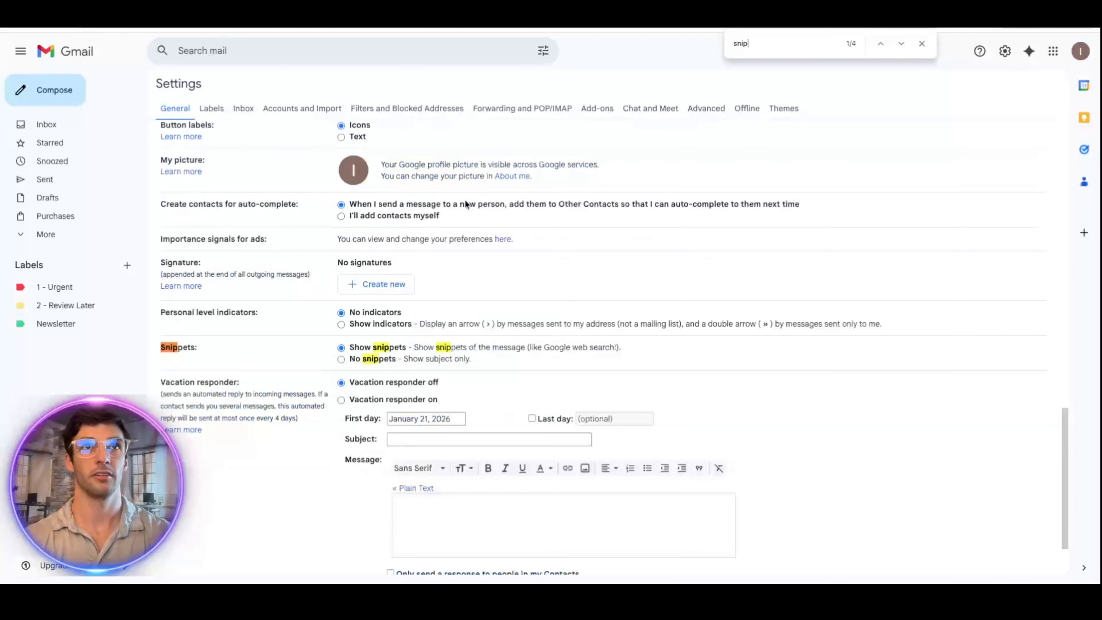
click(341, 359)
scroll(442, 356, down, 2)
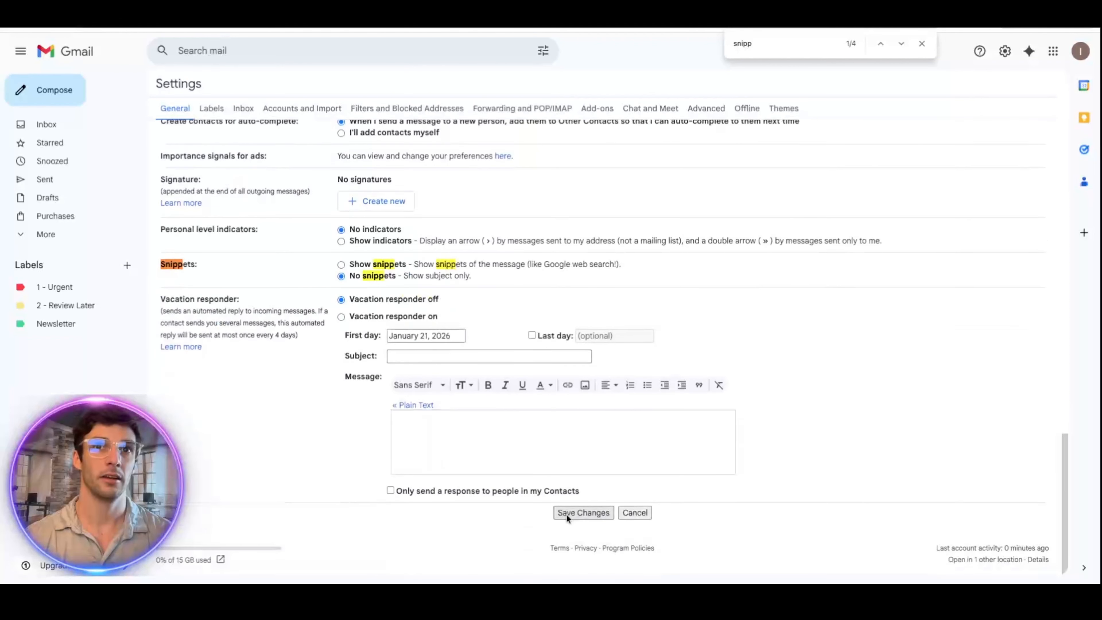
click(583, 512)
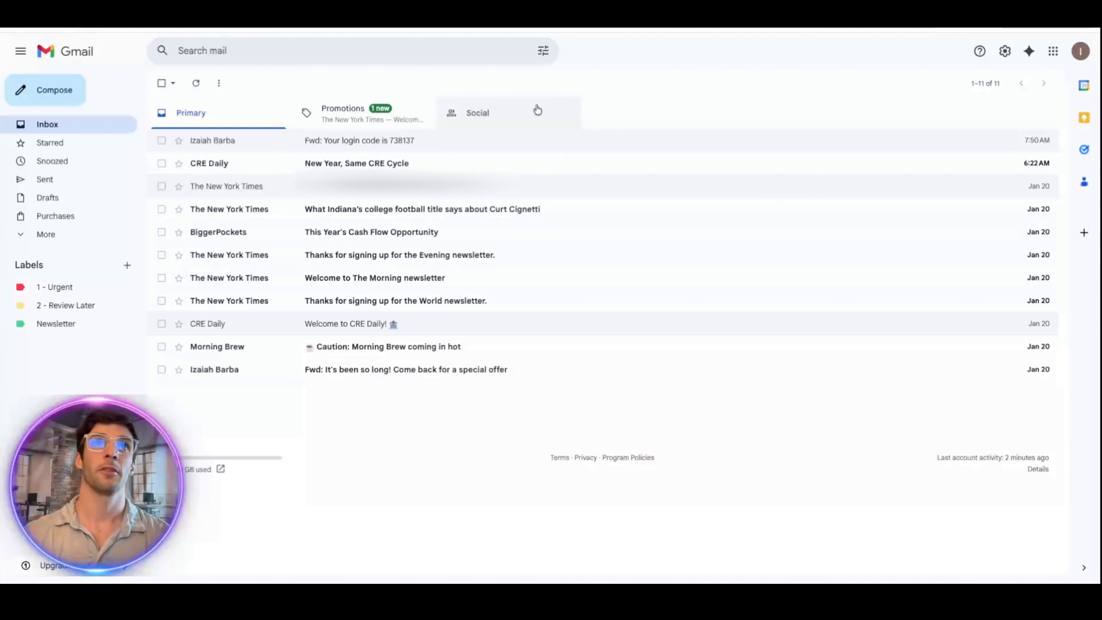
click(1005, 51)
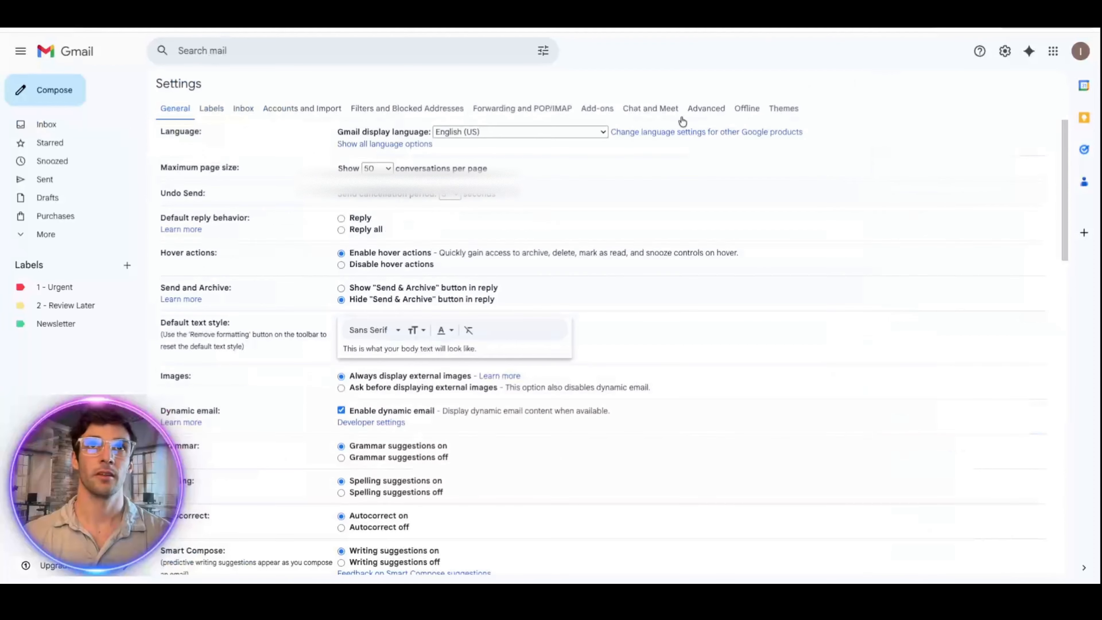
click(716, 108)
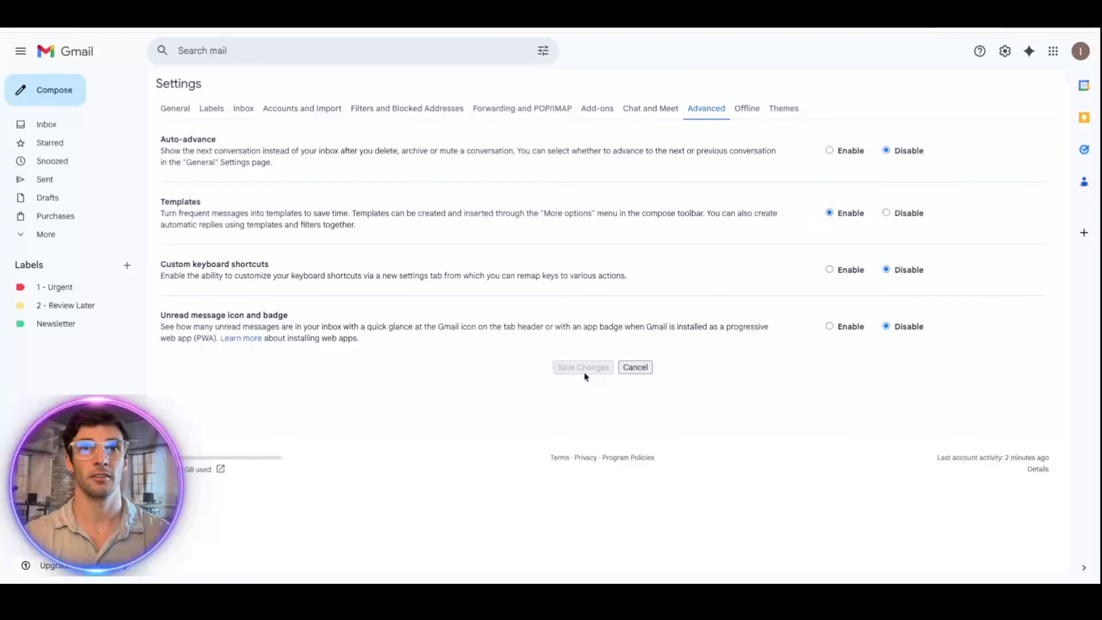
click(68, 129)
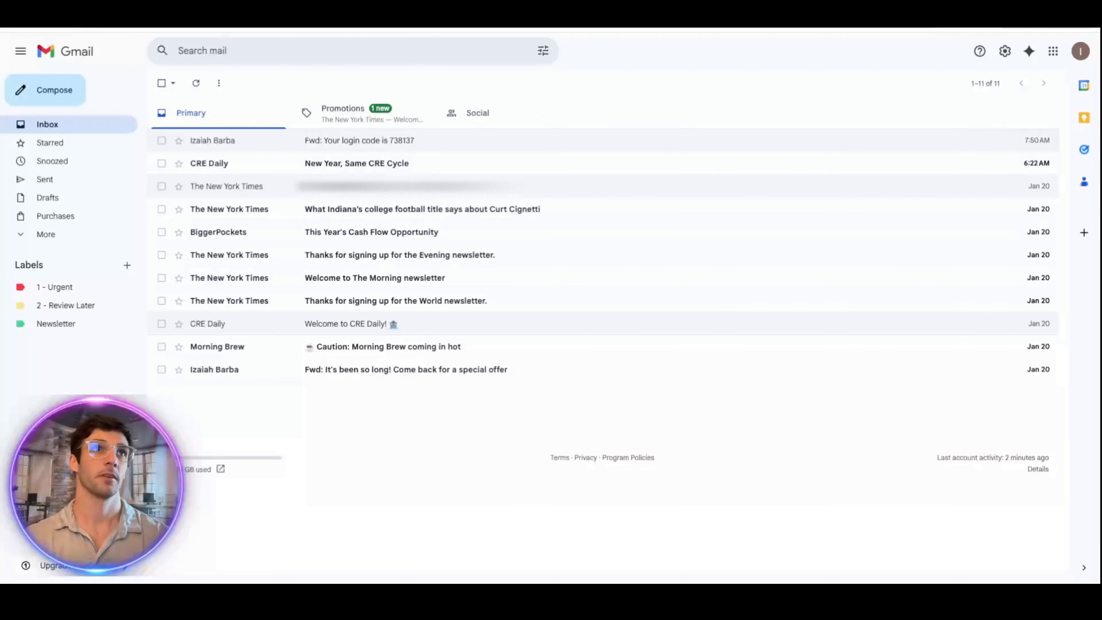
Step: Compose a new message with the pasted outreach email body and subject 'Test template'
click(62, 96)
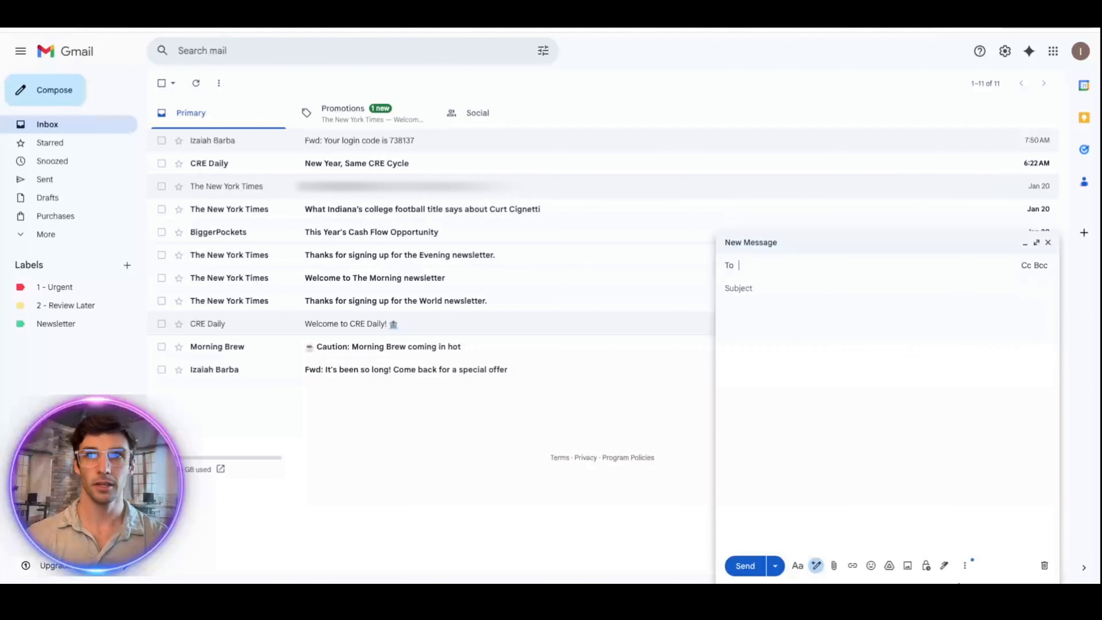
click(964, 565)
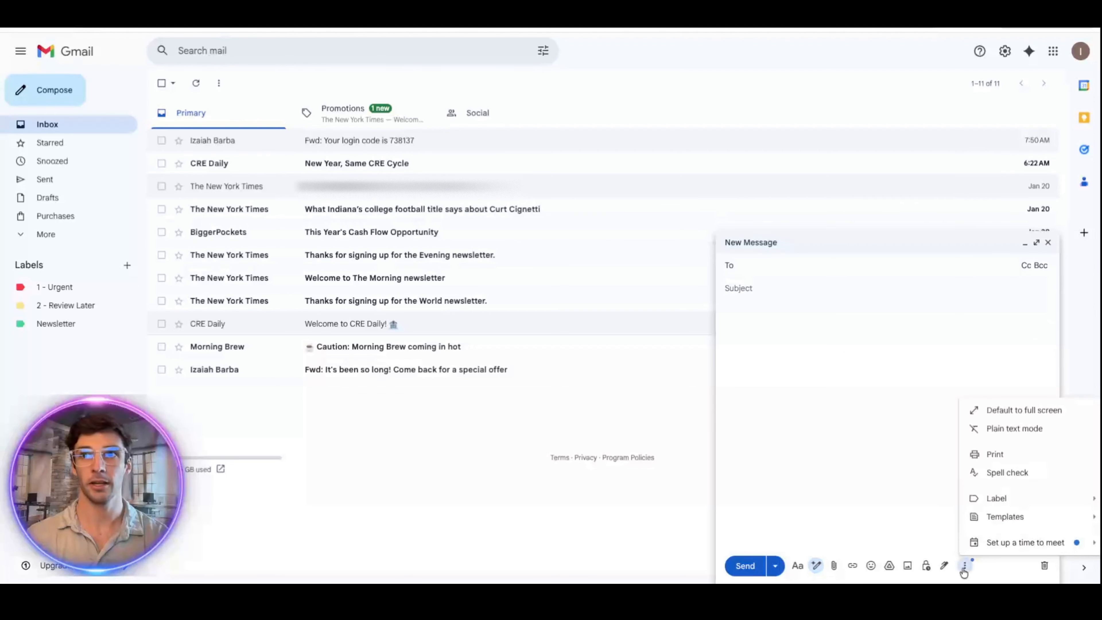
click(818, 408)
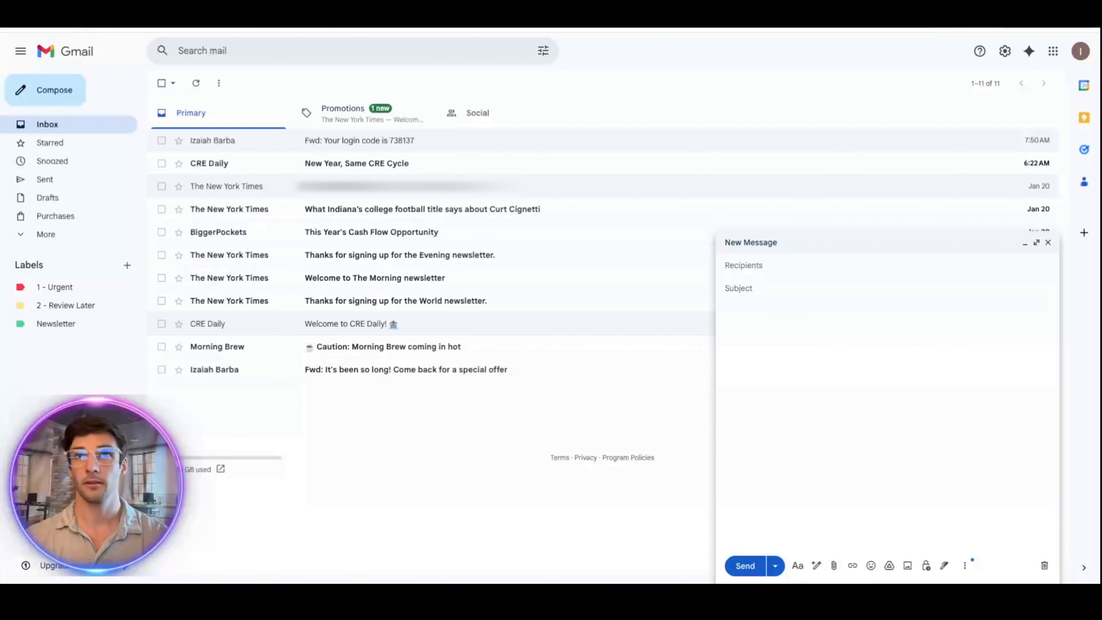
click(812, 337)
text(Hello {{First Name}},  I work with {{Company Name}}. We've been helping {{Target Audience}} with {{Main Outcome or Service}}, and I came across your information while researching potential partners in {{City/Market}}.  I'd love to connect and see if there's a fit to work together or at least have a quick conversation to learn more about what you're currently focused on.  Looking forward to connecting.  Best,)
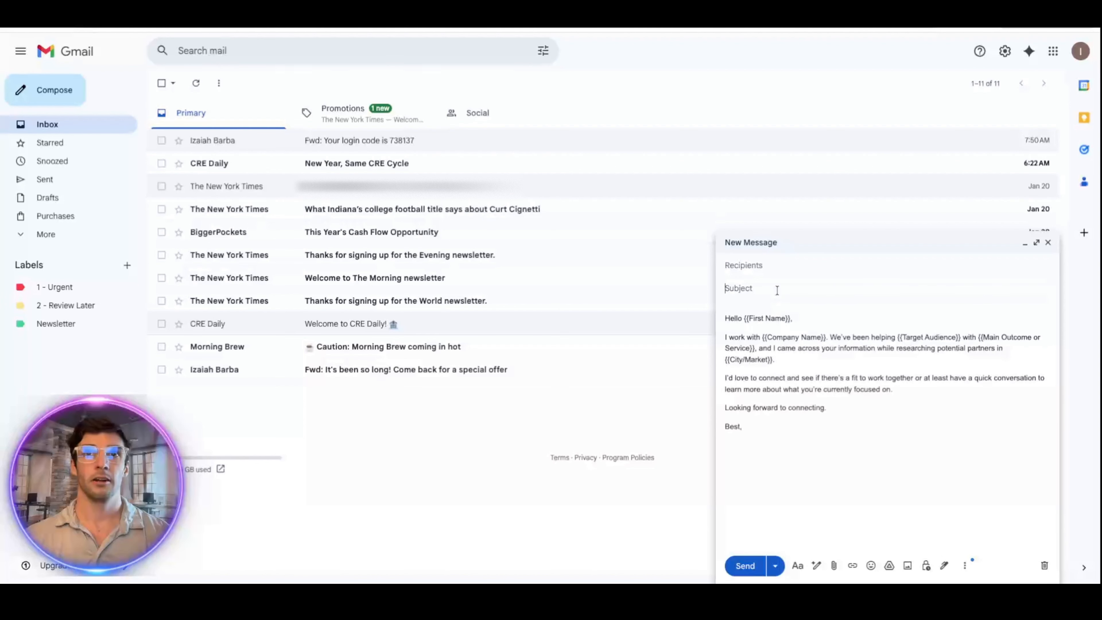
text(Test)
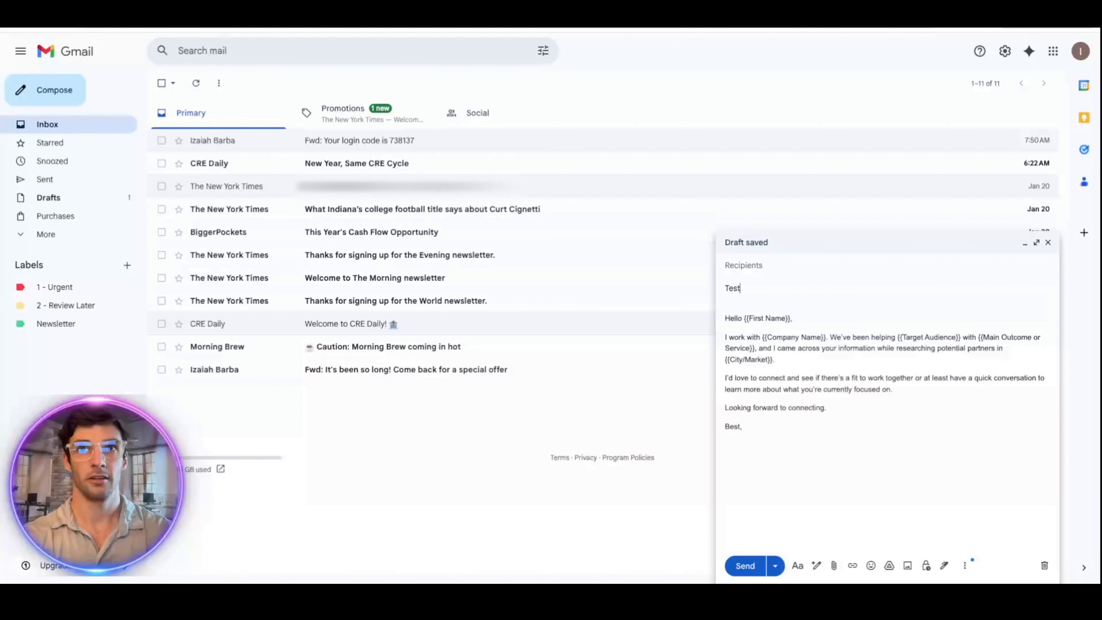
text( tem)
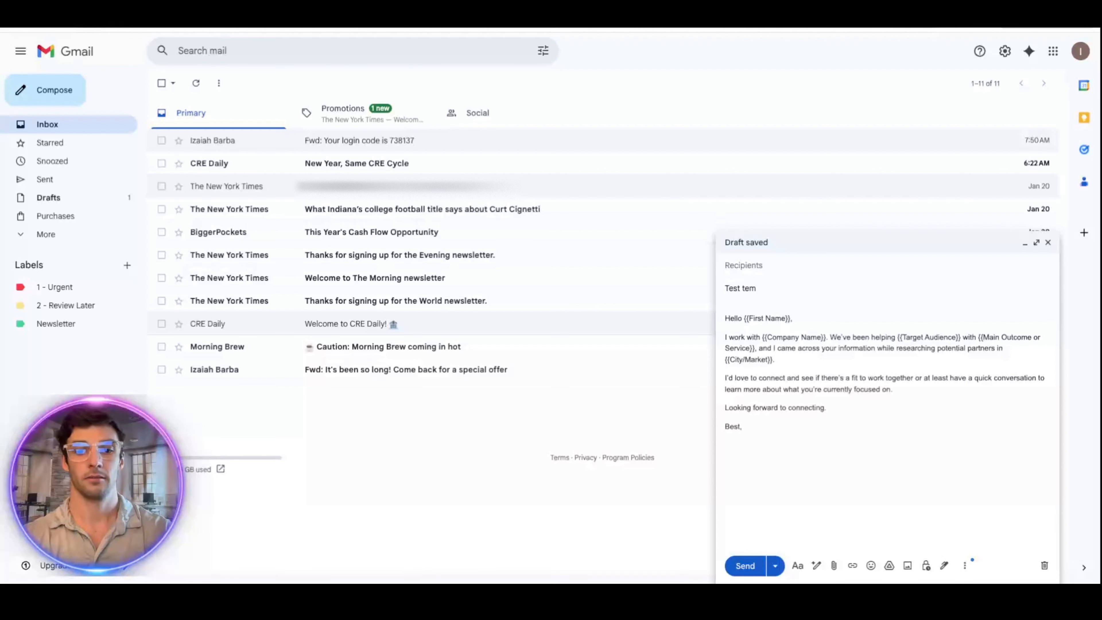
text(plate)
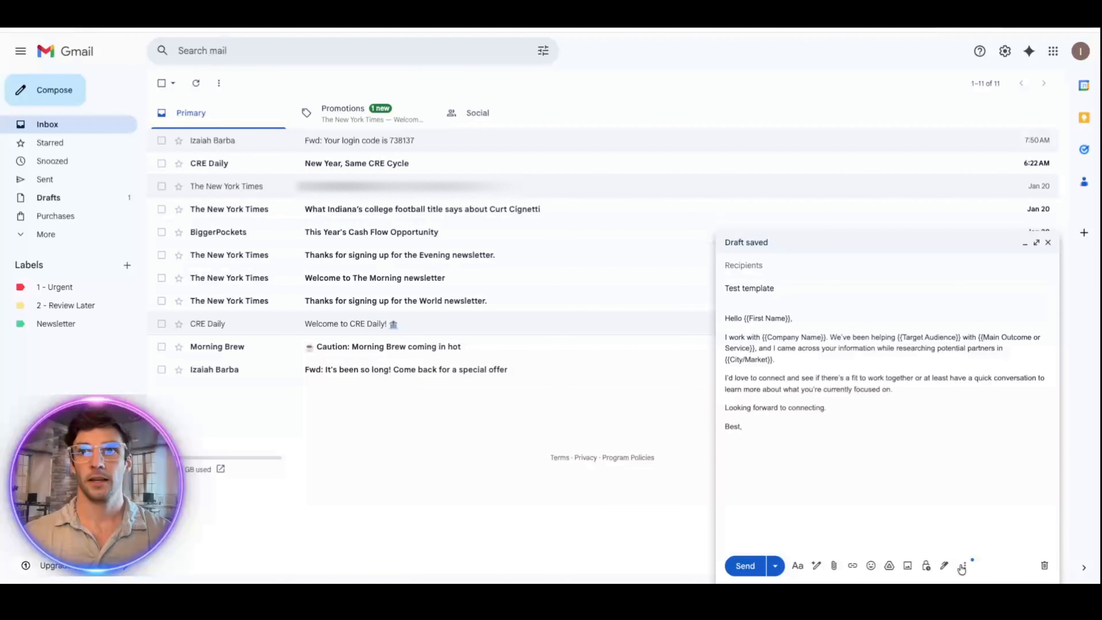
Step: Save the draft as a new template named 'Interested in'
click(963, 566)
mouse_move(910, 525)
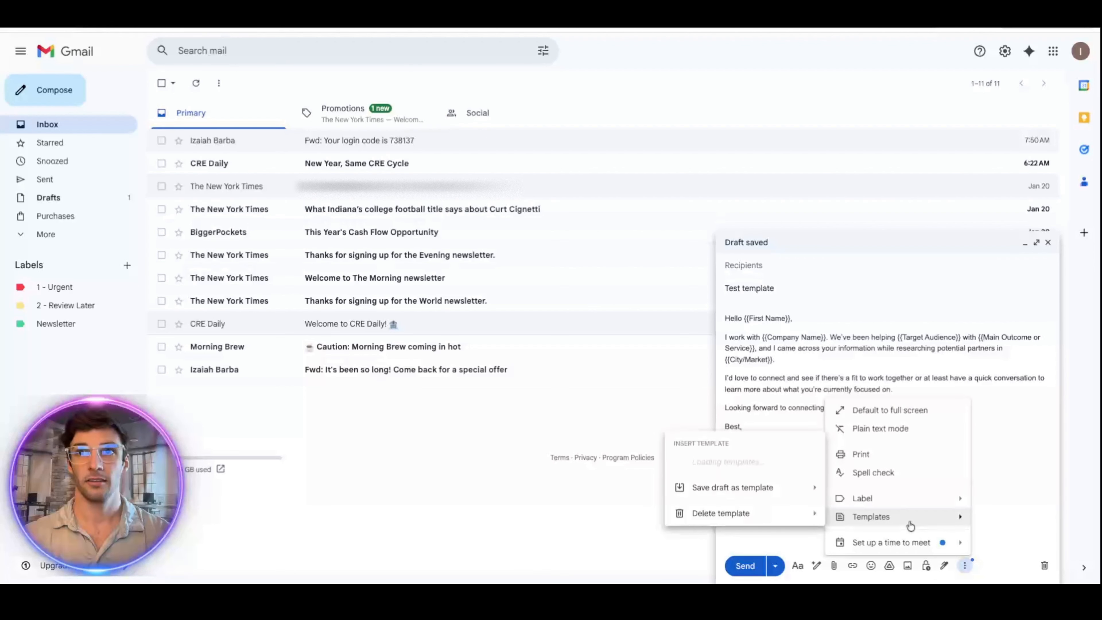
mouse_move(733, 490)
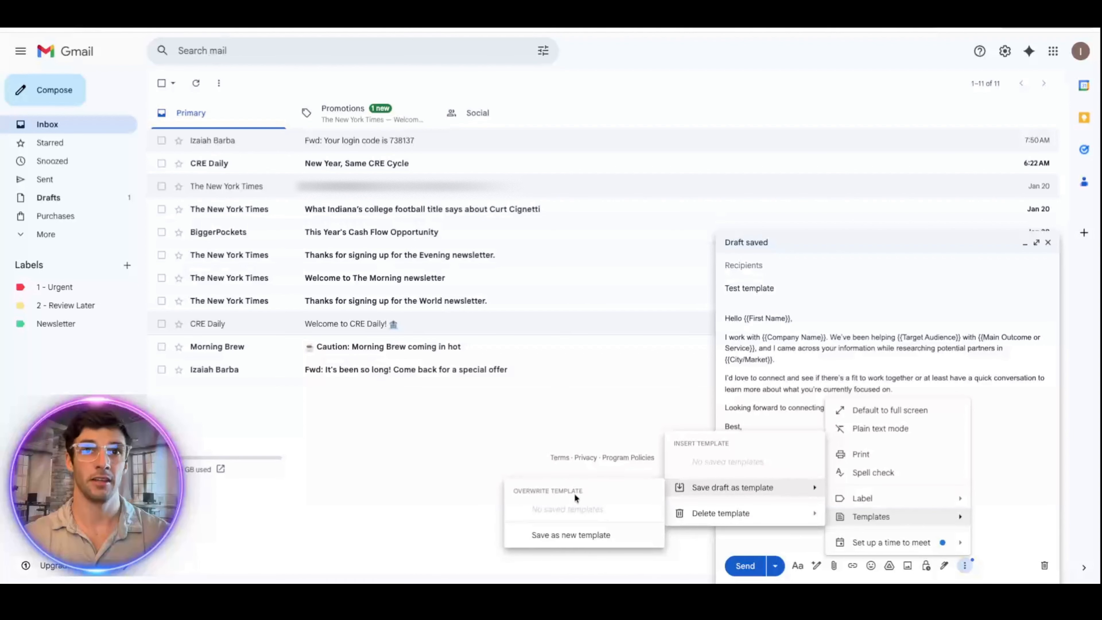
click(571, 534)
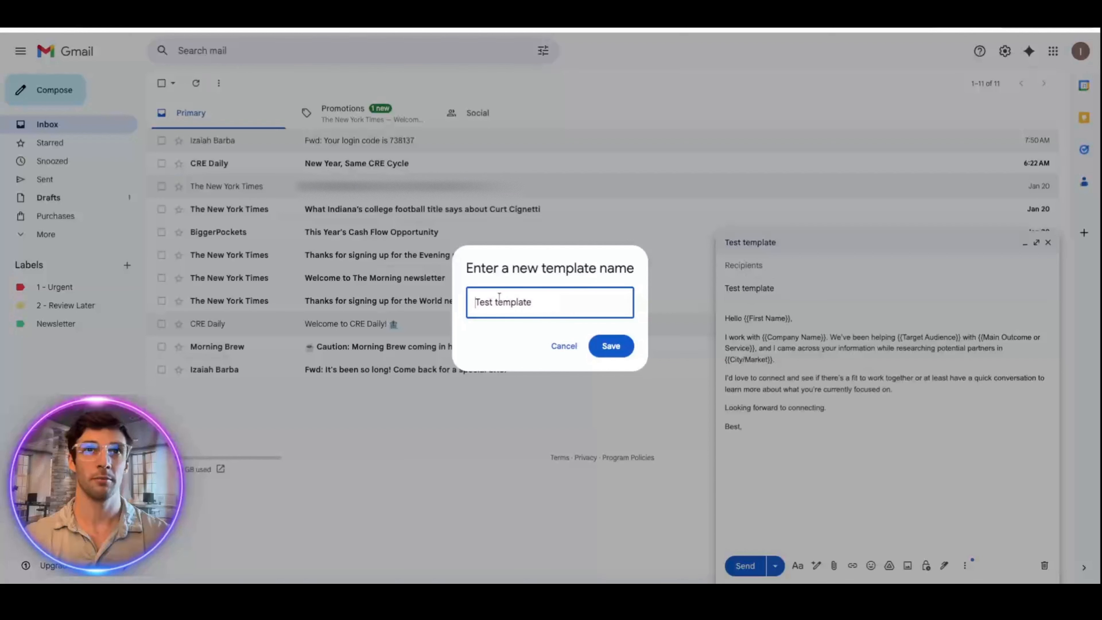
key(ctrl+a)
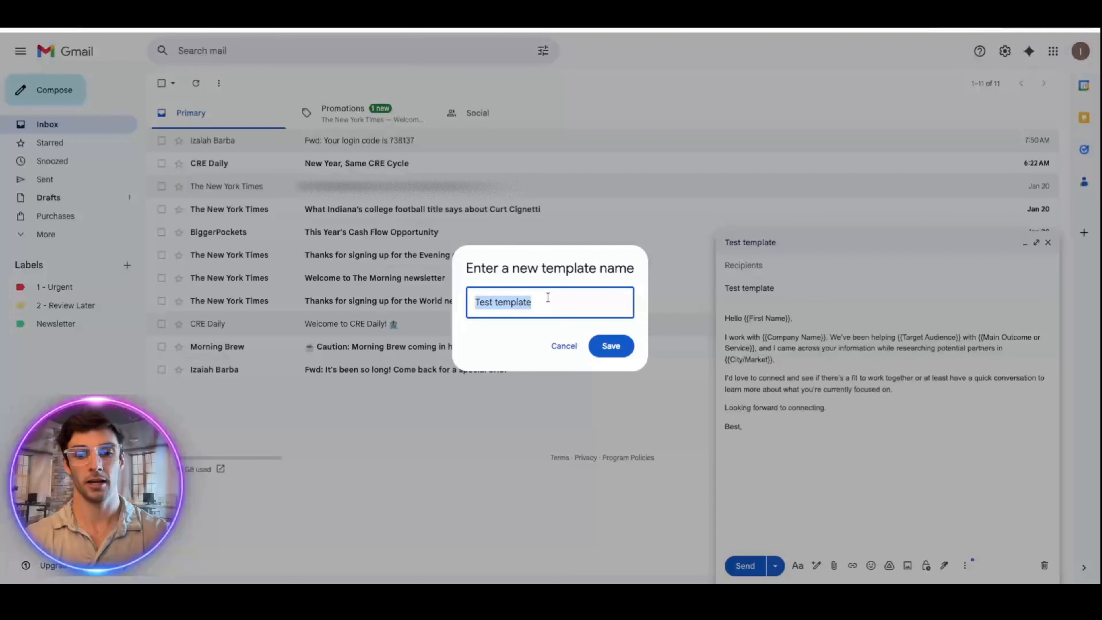
text(")
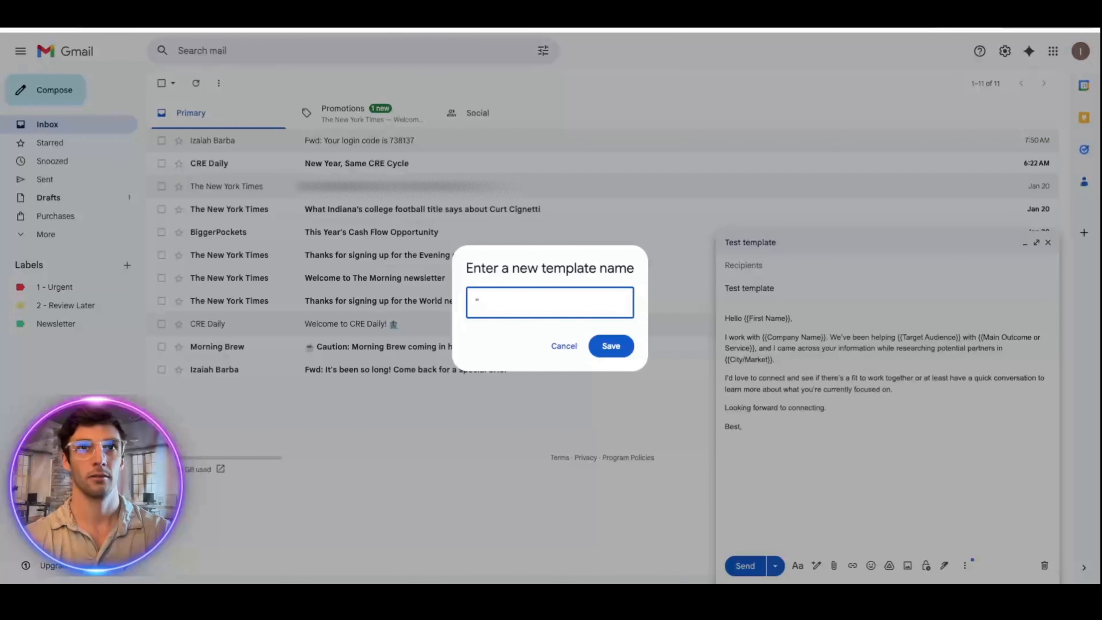
text(fiInterested in)
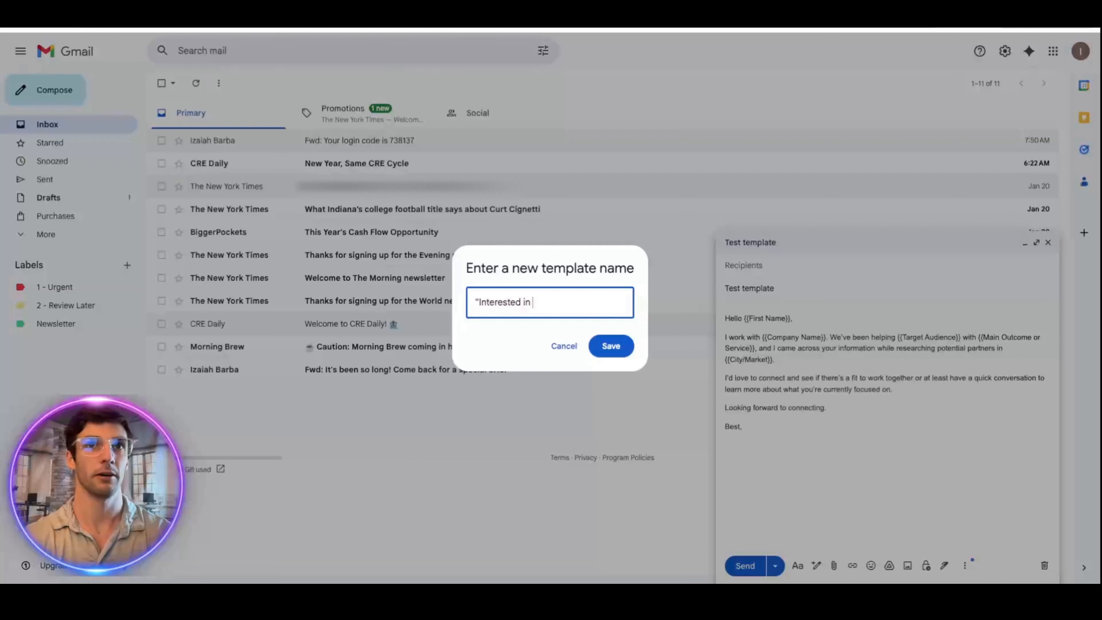
click(619, 347)
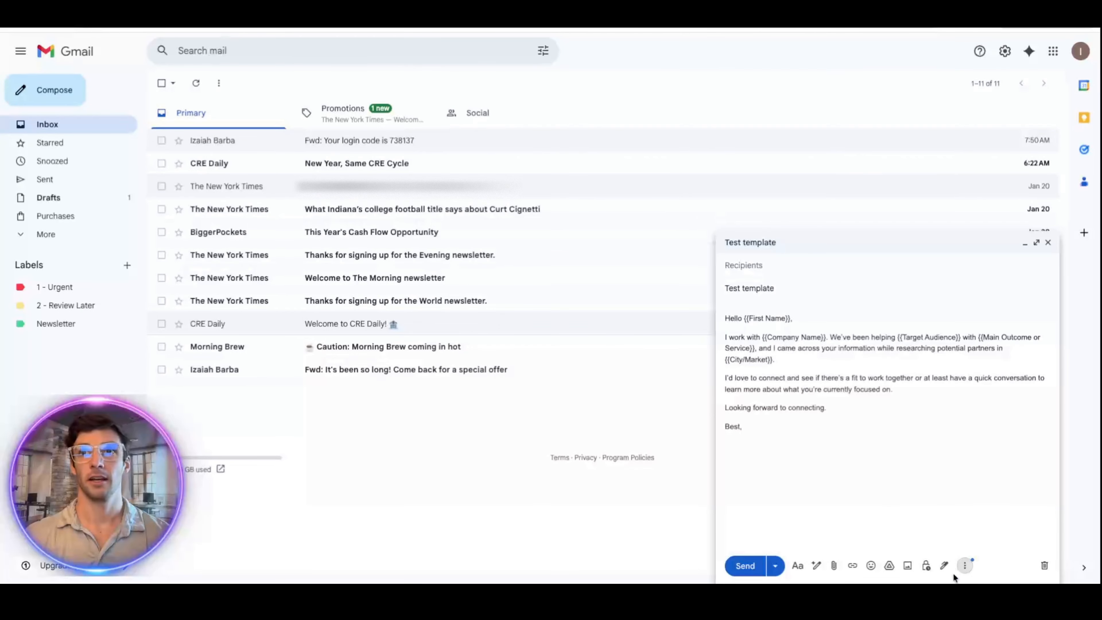
Step: Discard the test draft and start a new message from the 'Interested in' template
click(1043, 565)
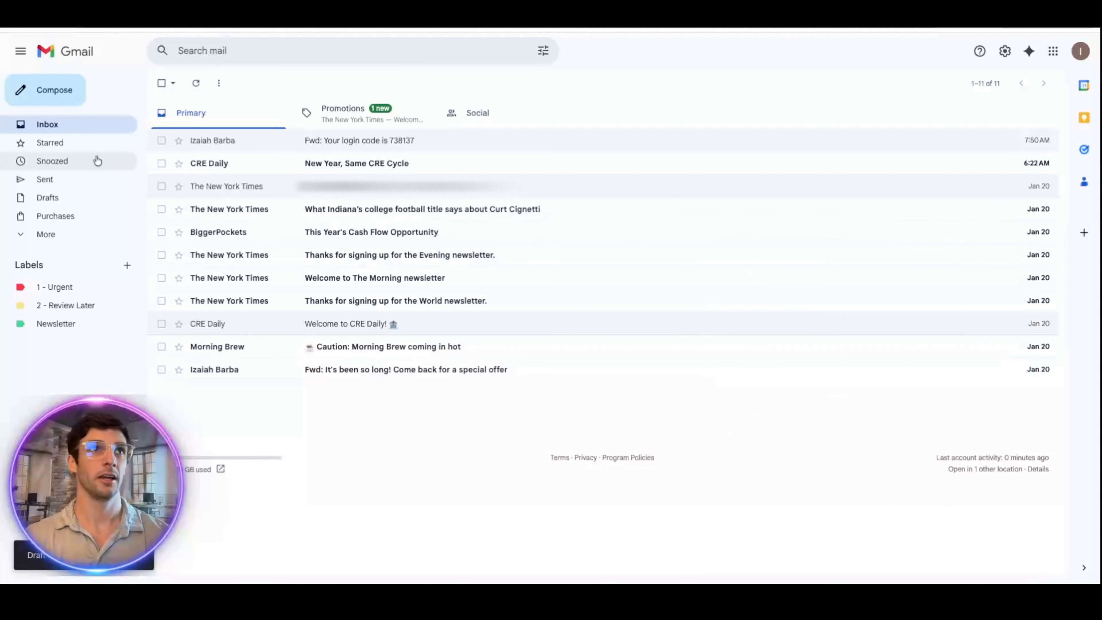
click(54, 90)
click(965, 564)
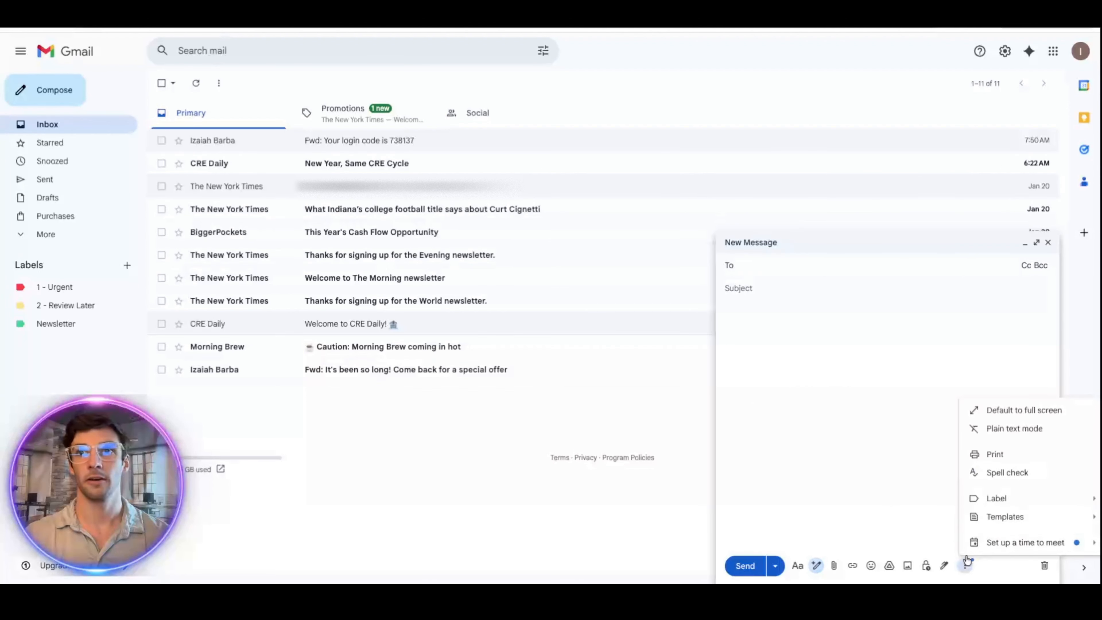
mouse_move(1003, 524)
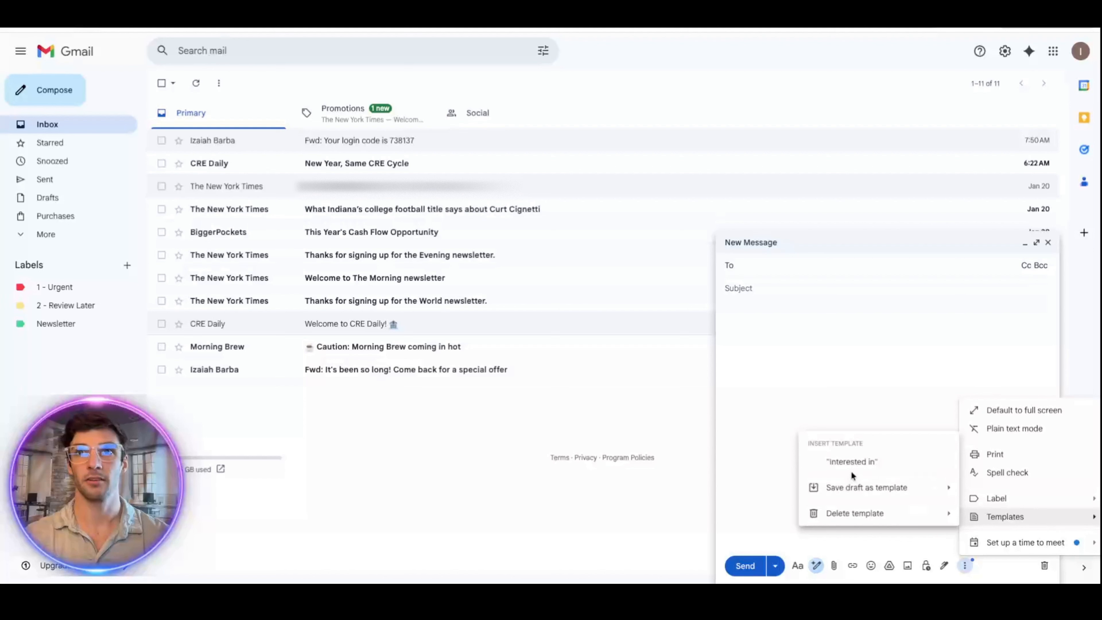
click(850, 462)
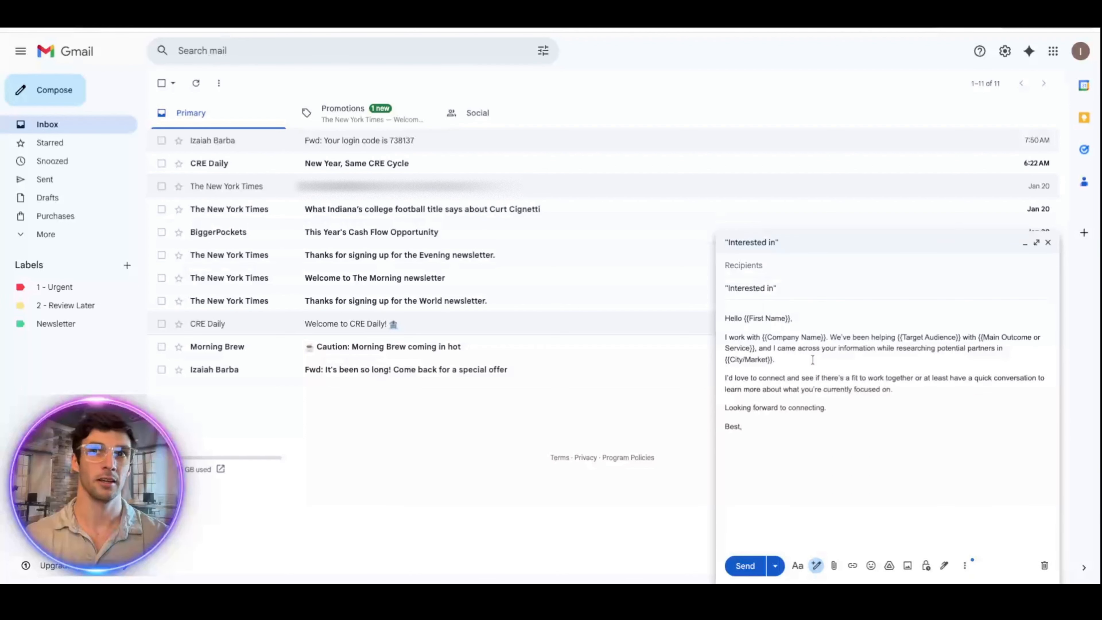
click(827, 441)
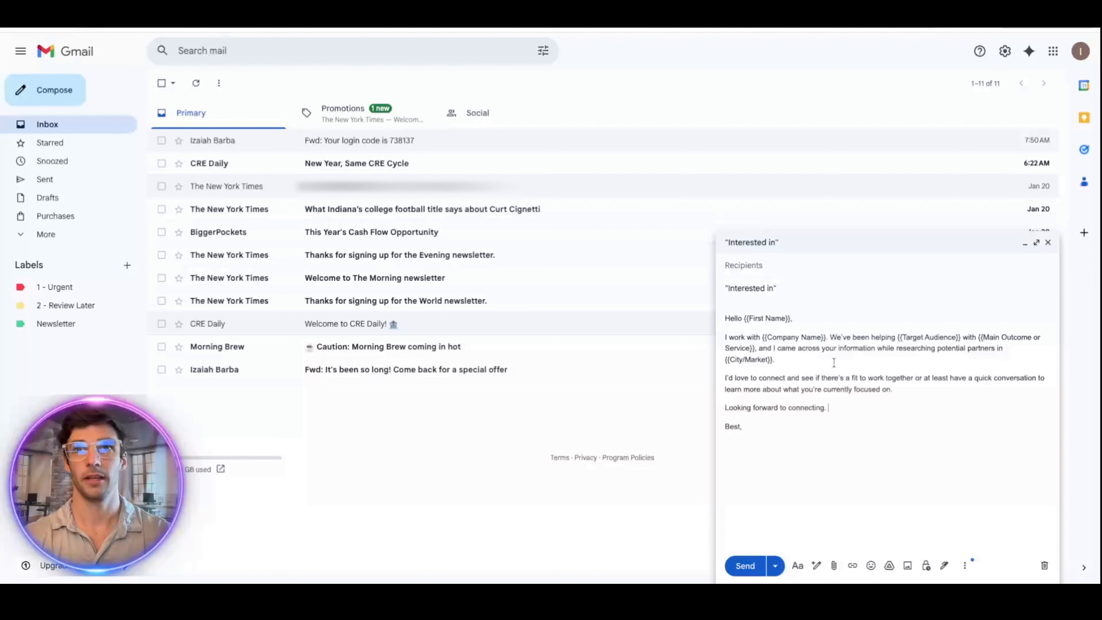
click(788, 285)
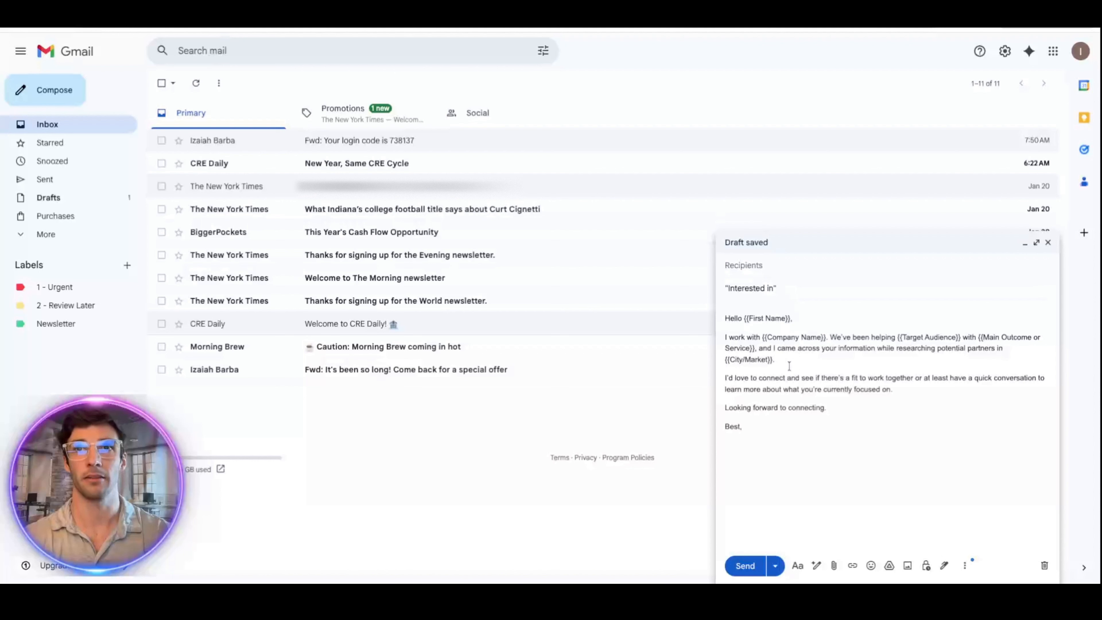
Step: Save the 'Interested in' draft as a new template, then discard the draft
click(964, 565)
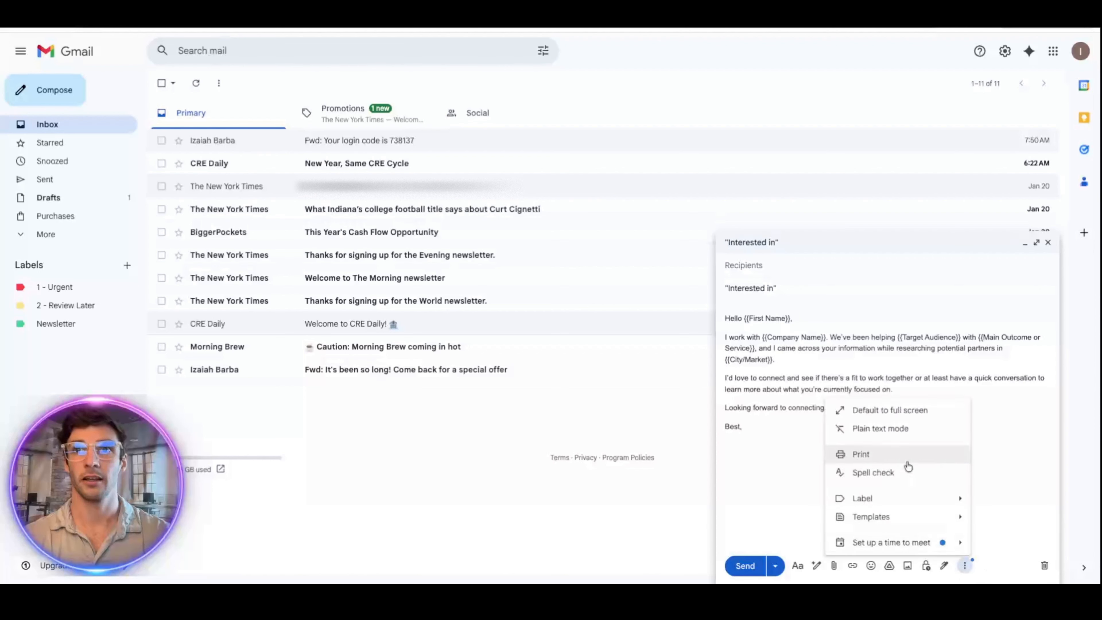
mouse_move(900, 525)
mouse_move(772, 498)
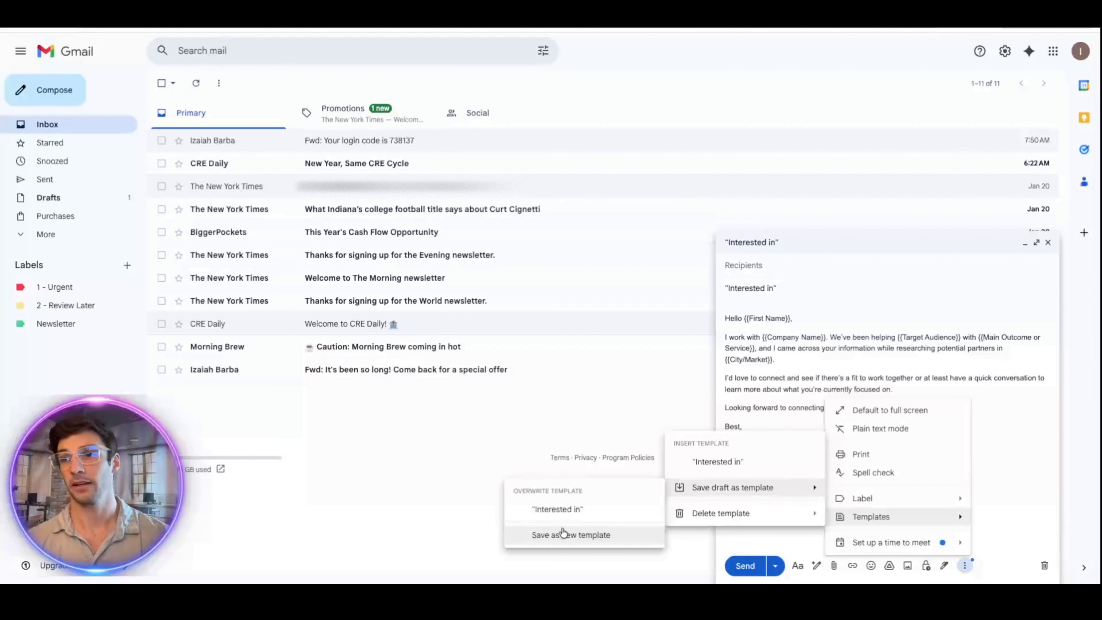
click(471, 429)
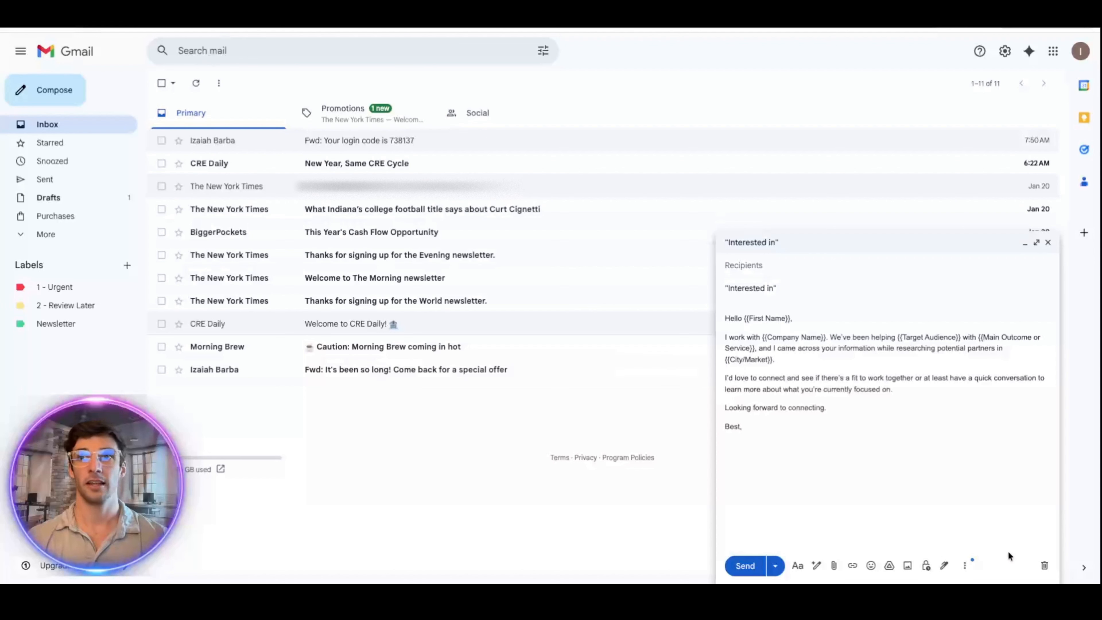
click(1044, 566)
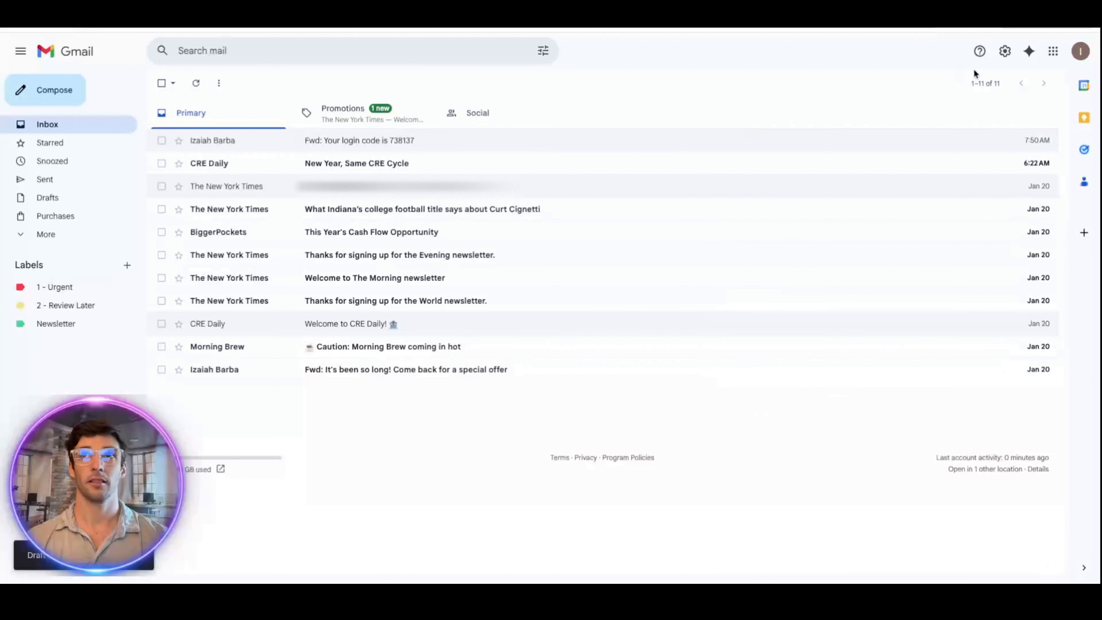
Step: Briefly view the full settings page, then return to the inbox
click(1006, 53)
click(983, 108)
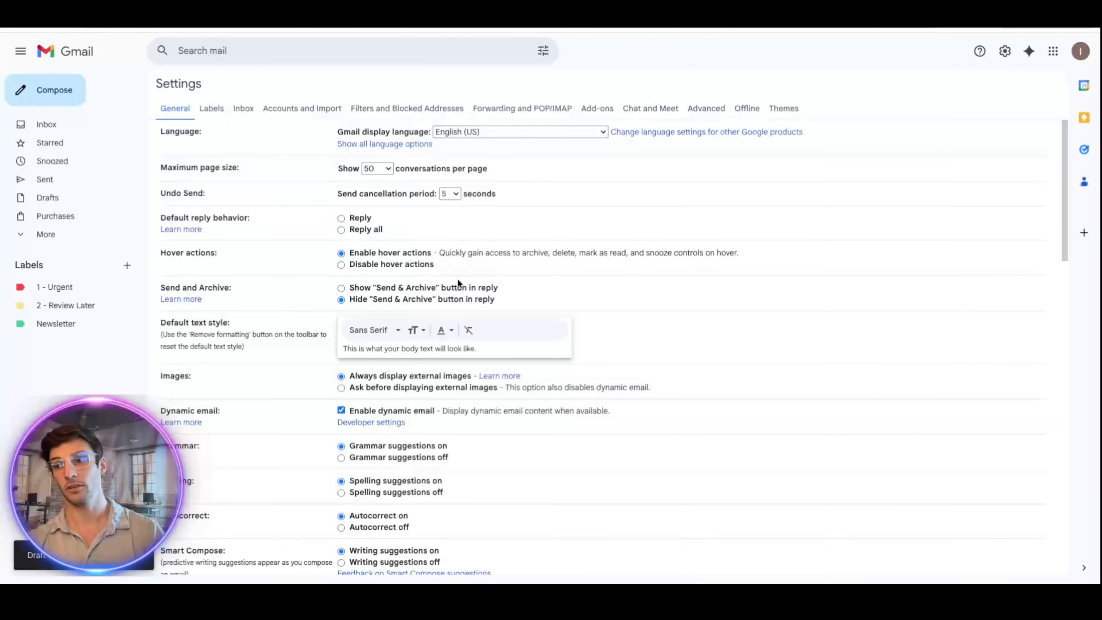
scroll(458, 278, down, 3)
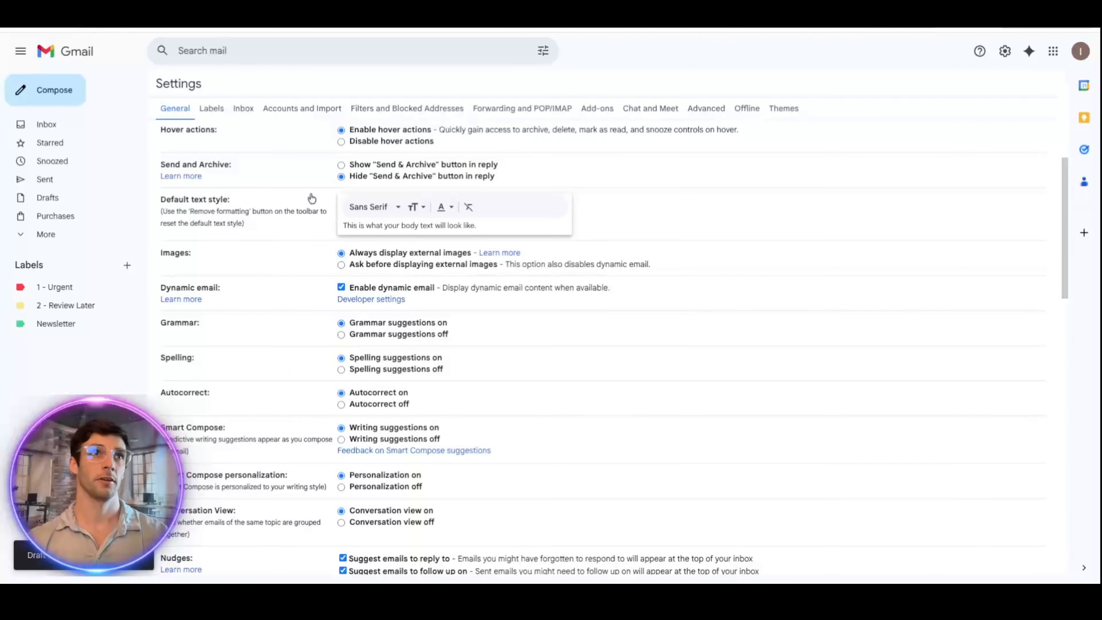
click(74, 125)
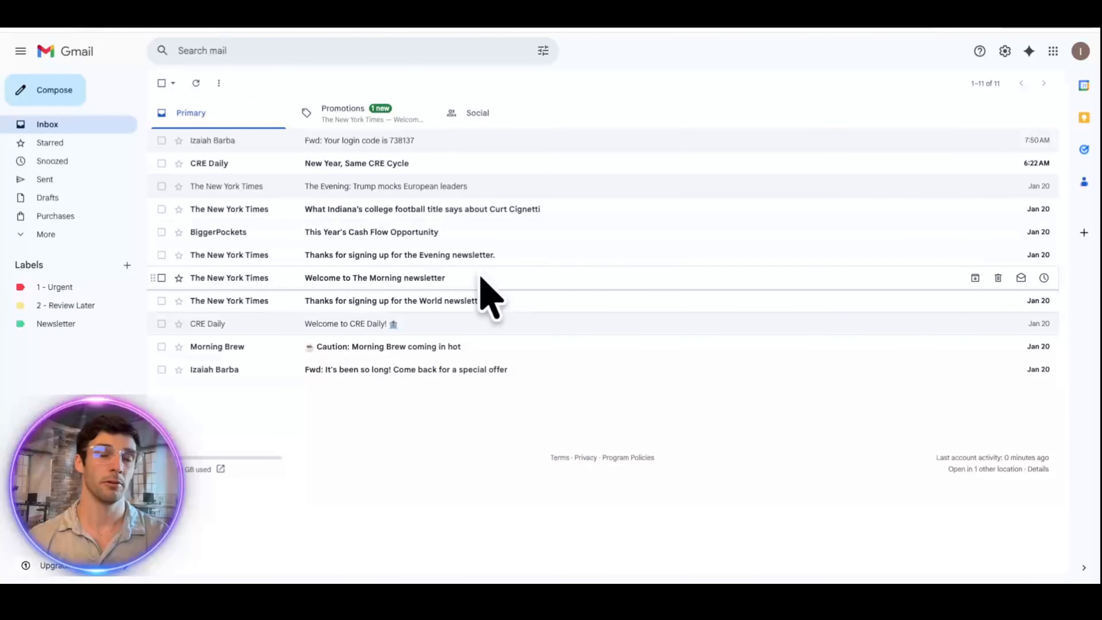
Step: Reopen all settings and search the page for 'ads' to find Importance signals for ads
click(1004, 51)
click(960, 109)
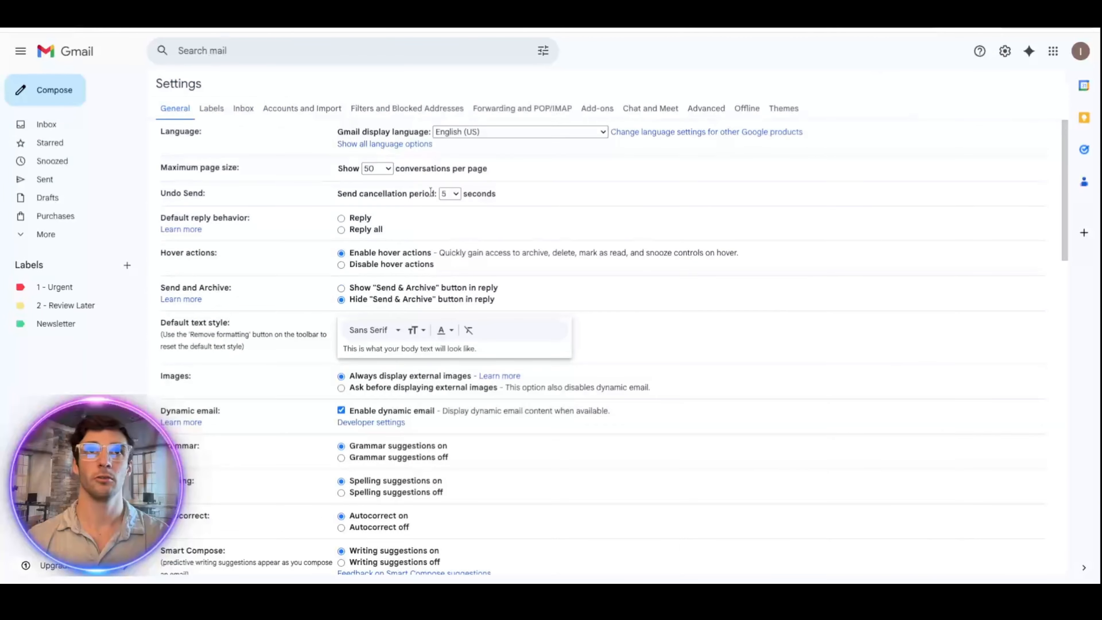
scroll(420, 193, down, 5)
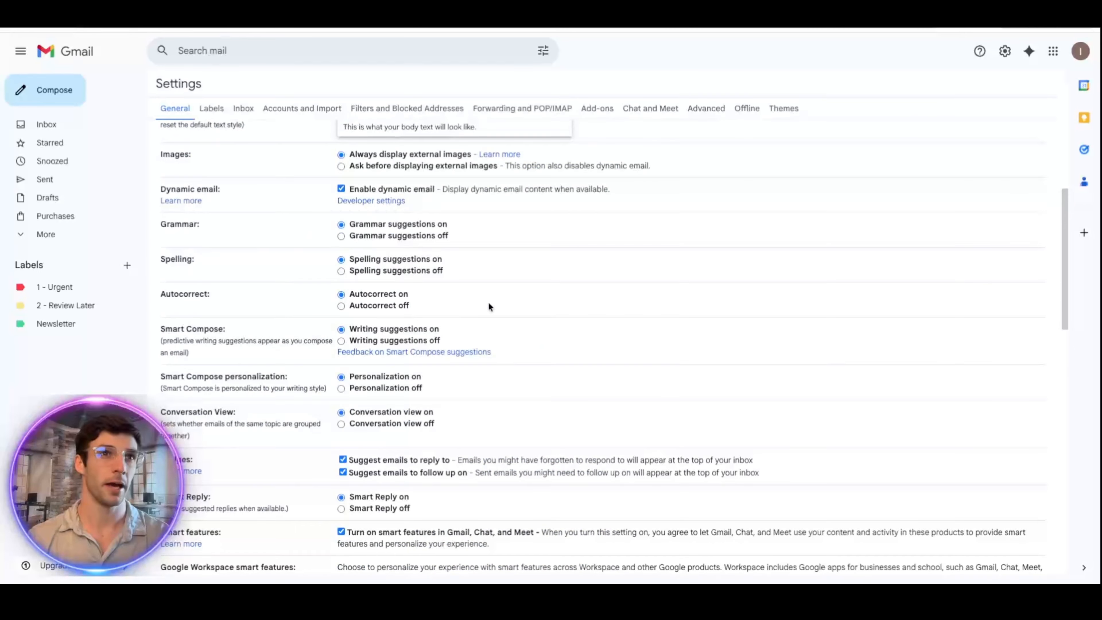
scroll(488, 302, down, 1)
scroll(466, 310, down, 2)
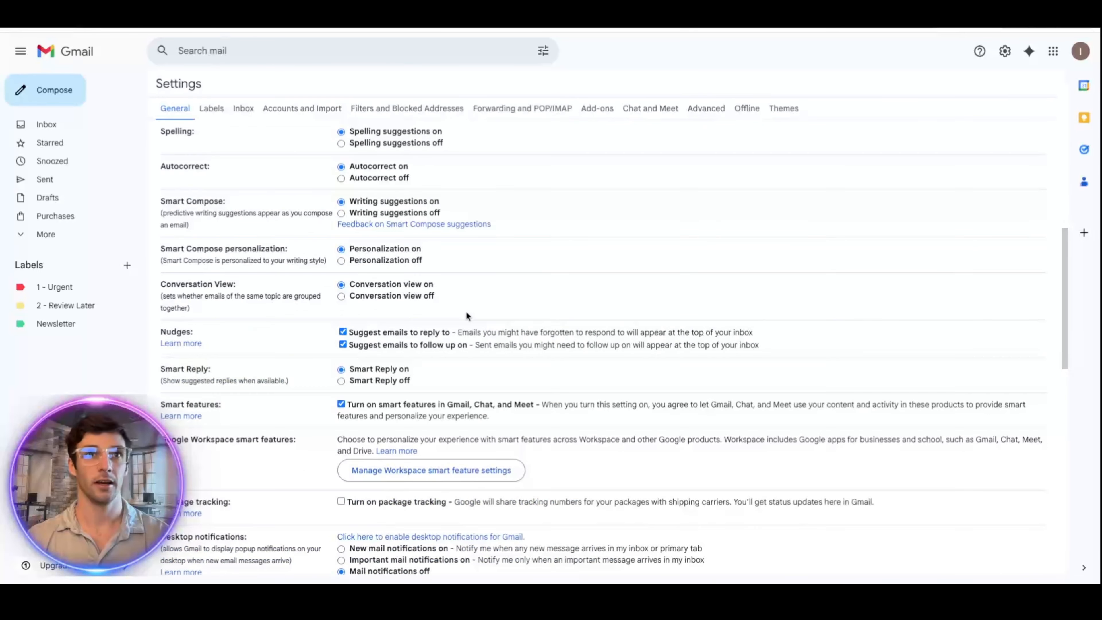
scroll(365, 384, down, 1)
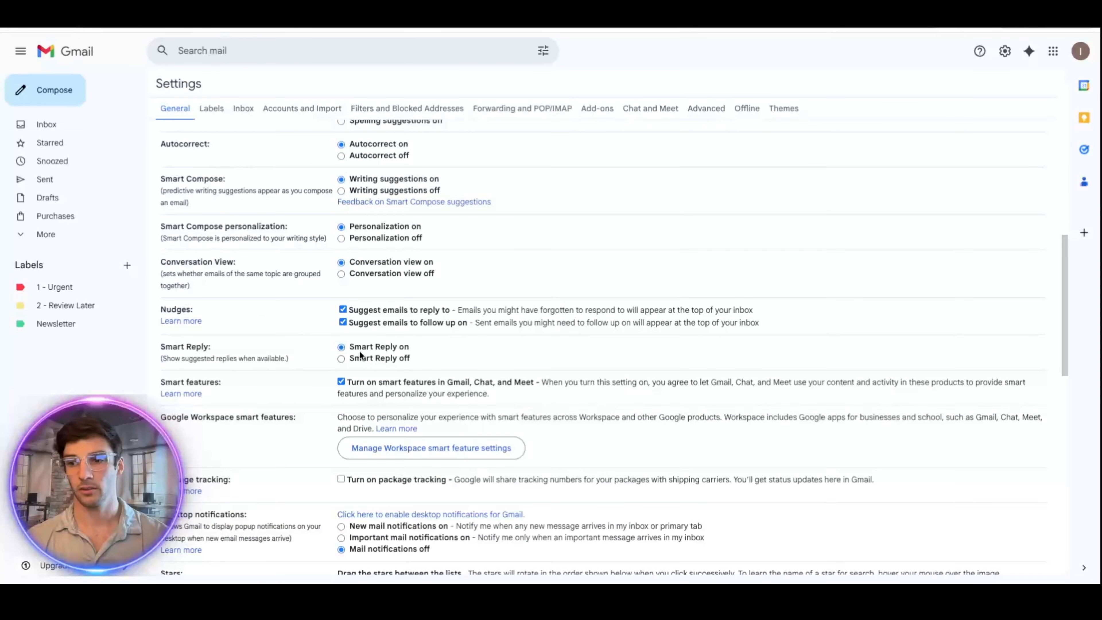
key(ctrl+f)
text(ads)
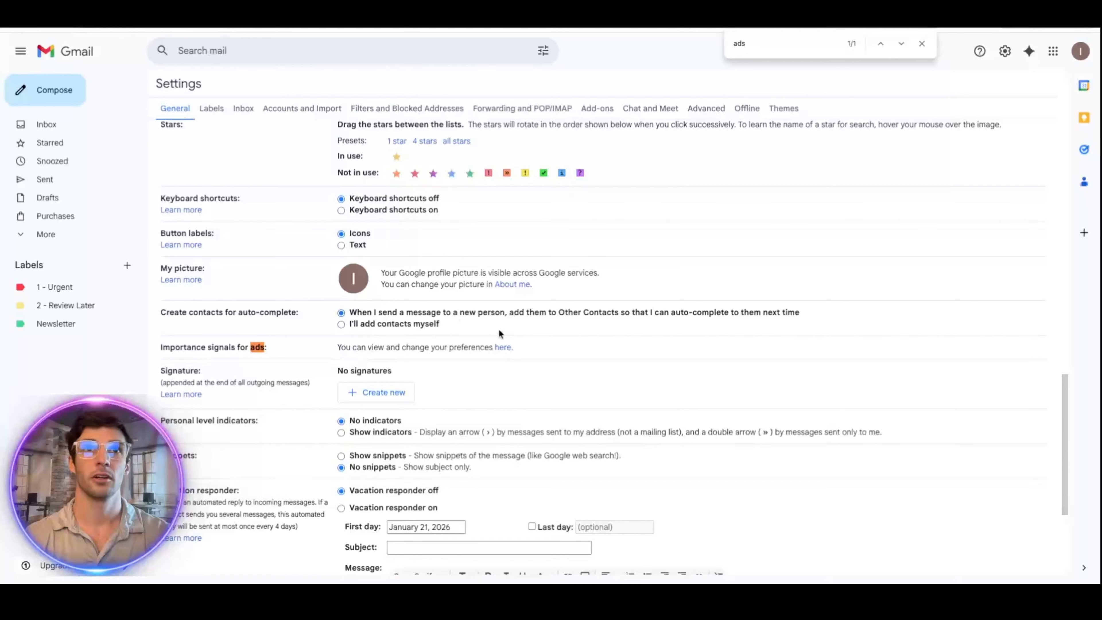
Step: Switch Personalized ads to Off in My Ad Center, confirm, and close that tab
click(505, 349)
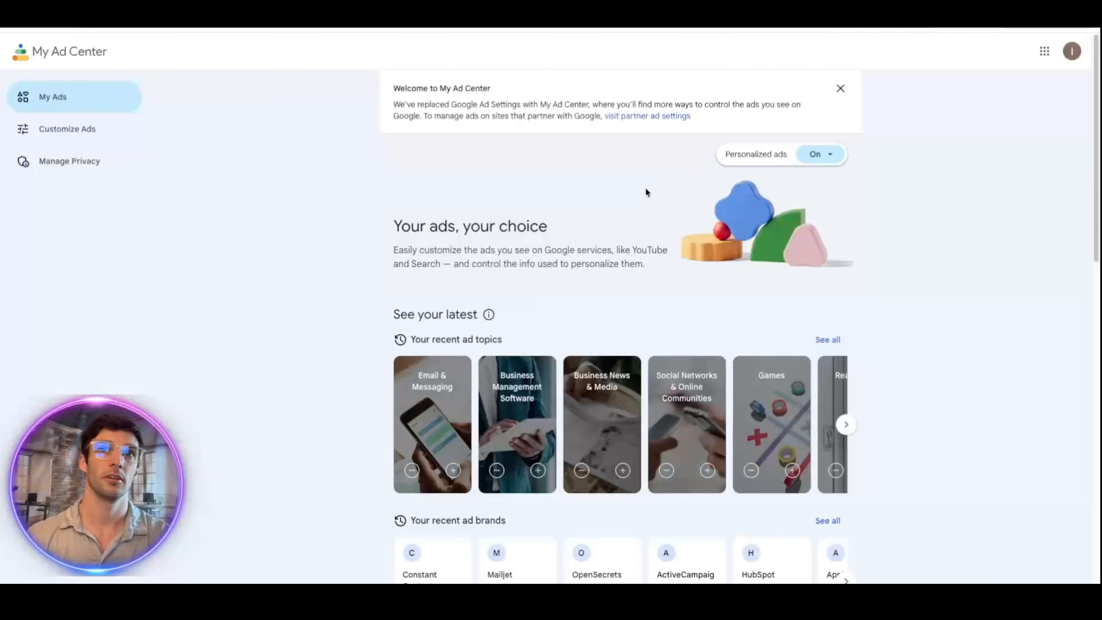
click(818, 154)
click(826, 176)
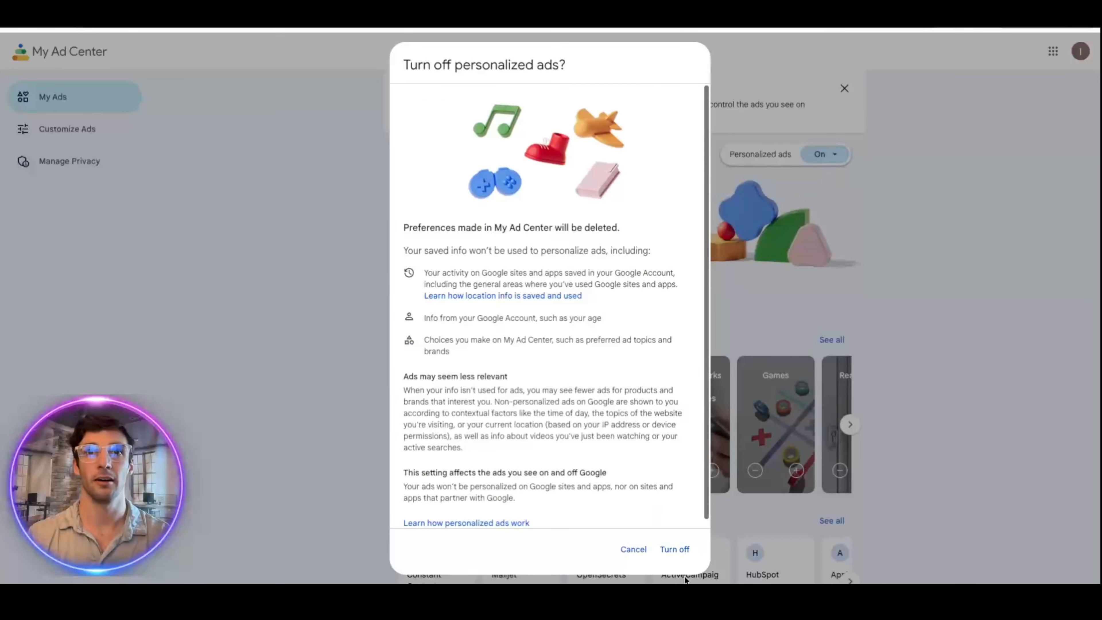
click(674, 550)
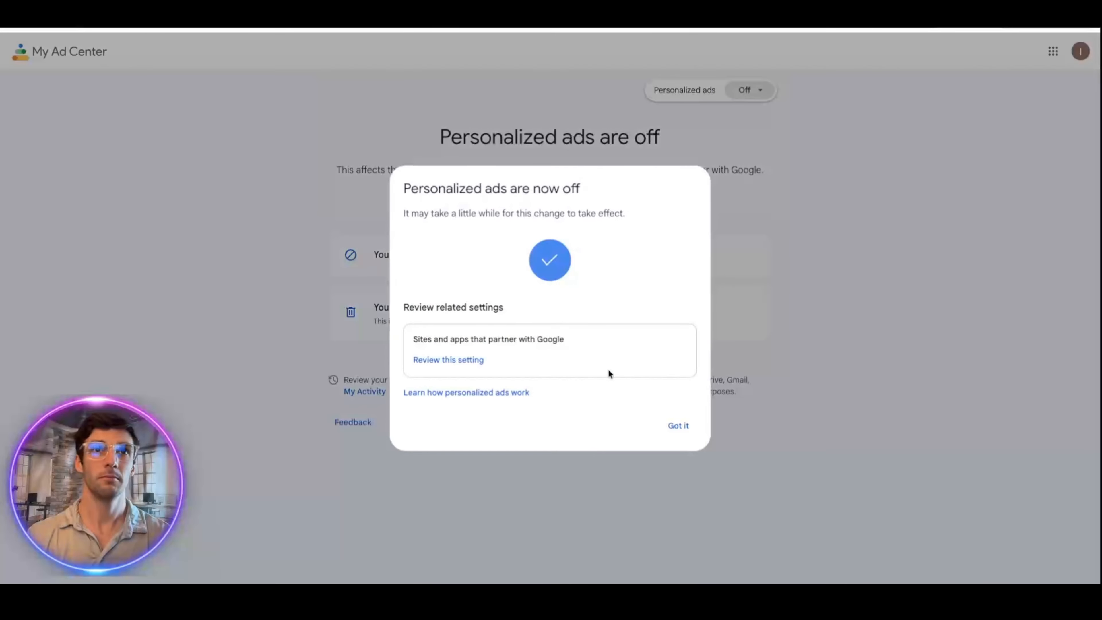
click(688, 428)
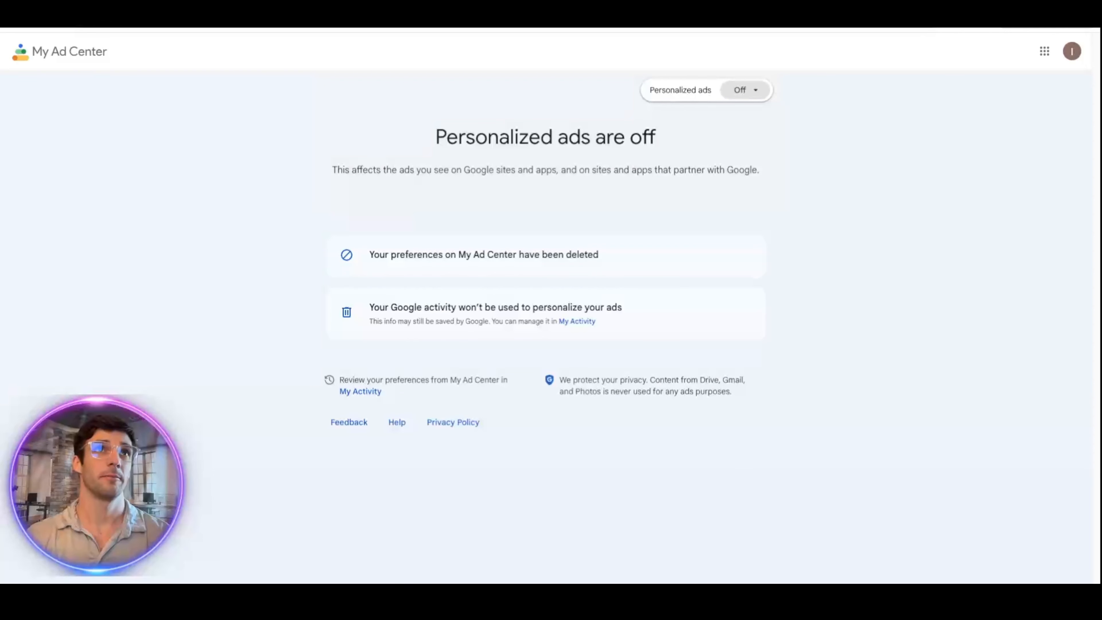
key(ctrl+w)
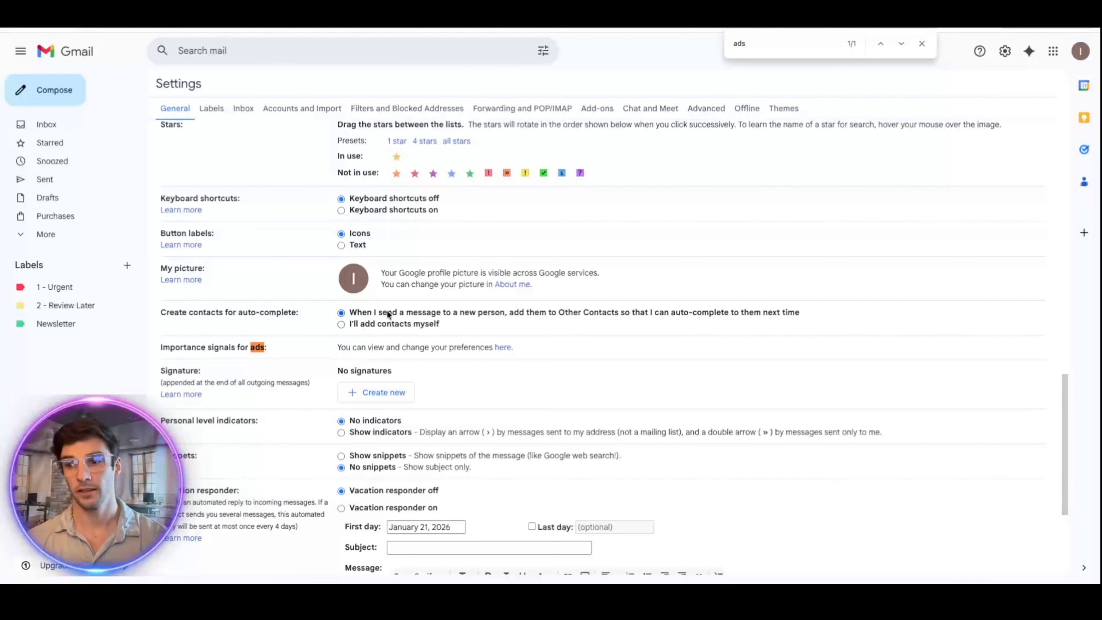
Step: Find 'smart fea' in settings and uncheck smart features in Gmail, Chat, and Meet, confirming the reload
drag(766, 46, 721, 38)
text(s)
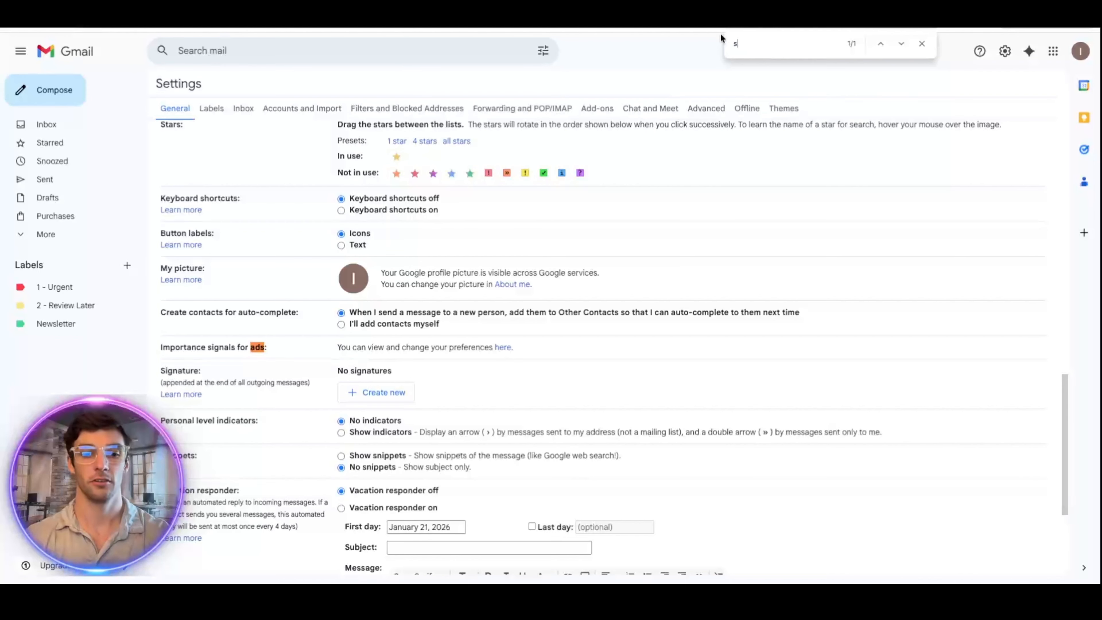
text(mart fea)
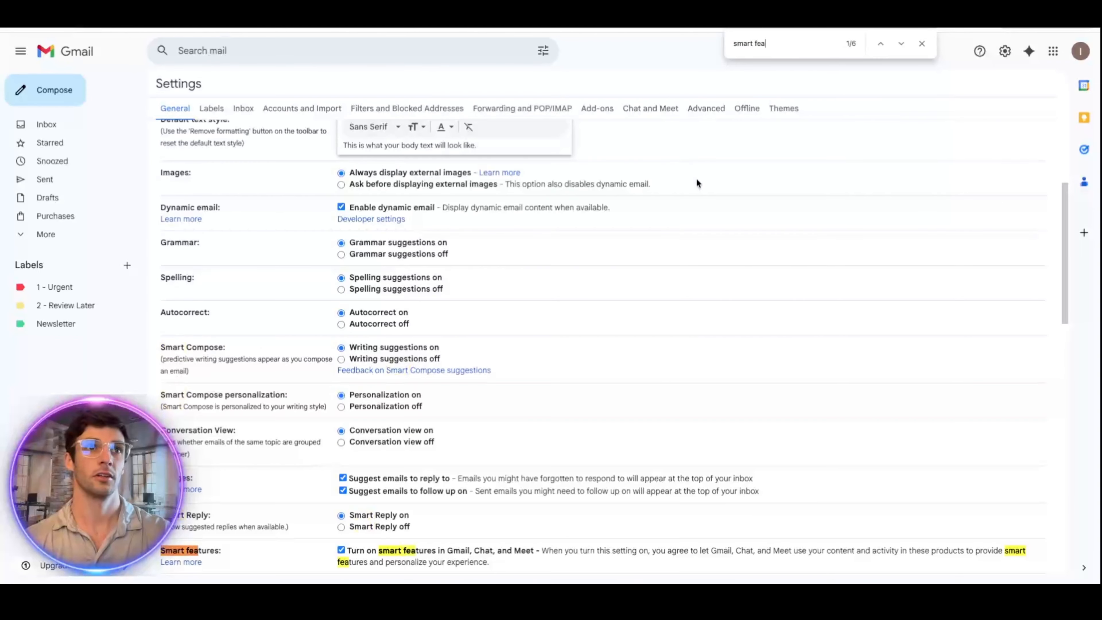
scroll(688, 304, down, 2)
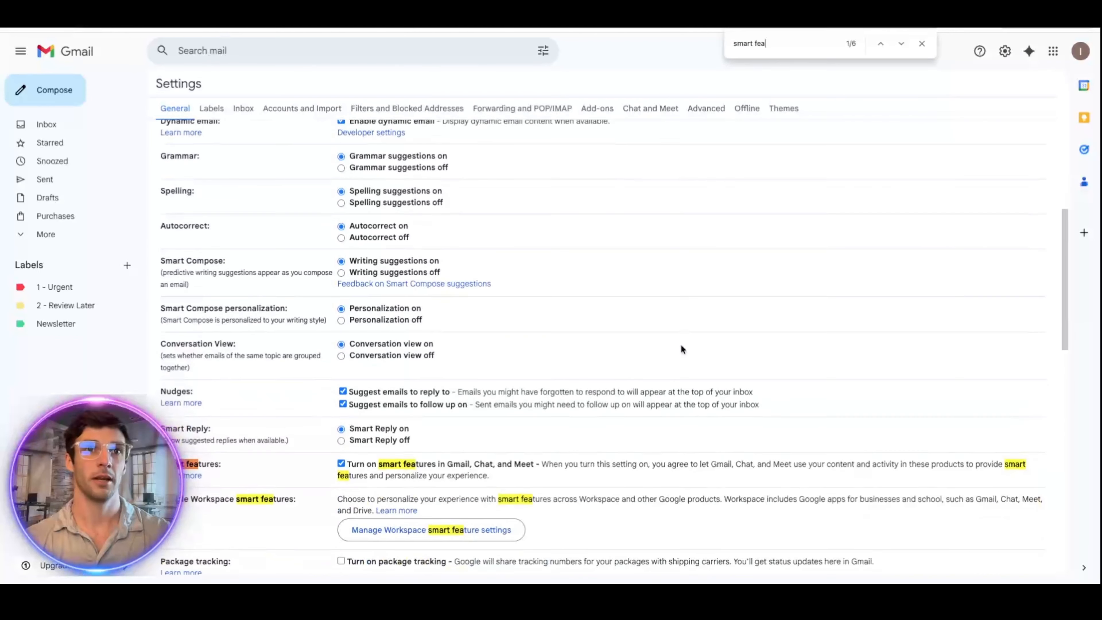
click(341, 464)
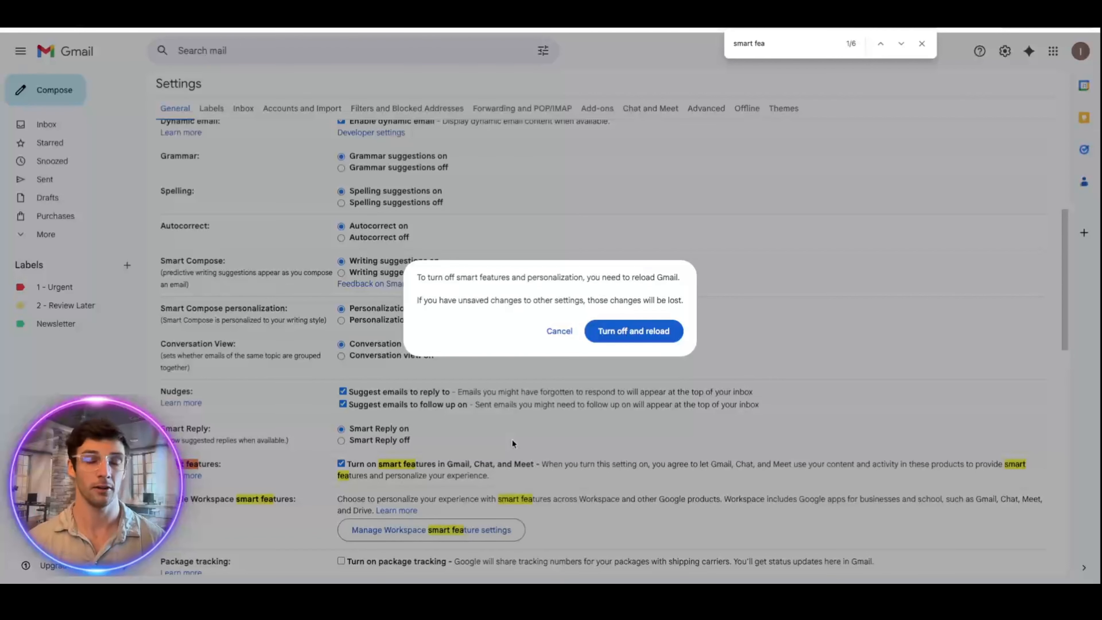
click(618, 334)
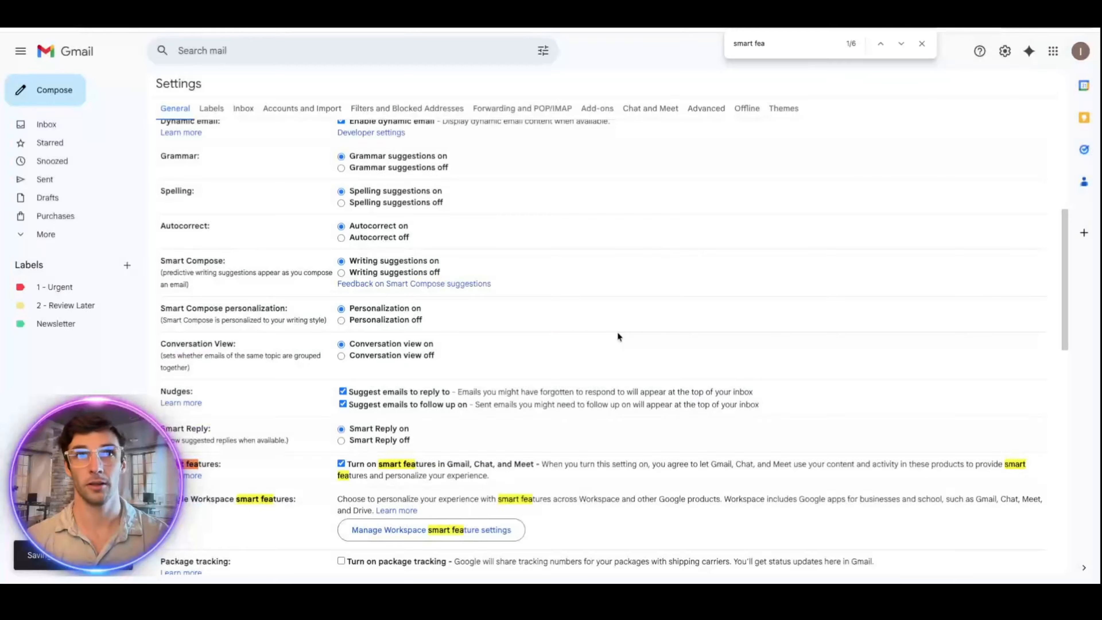